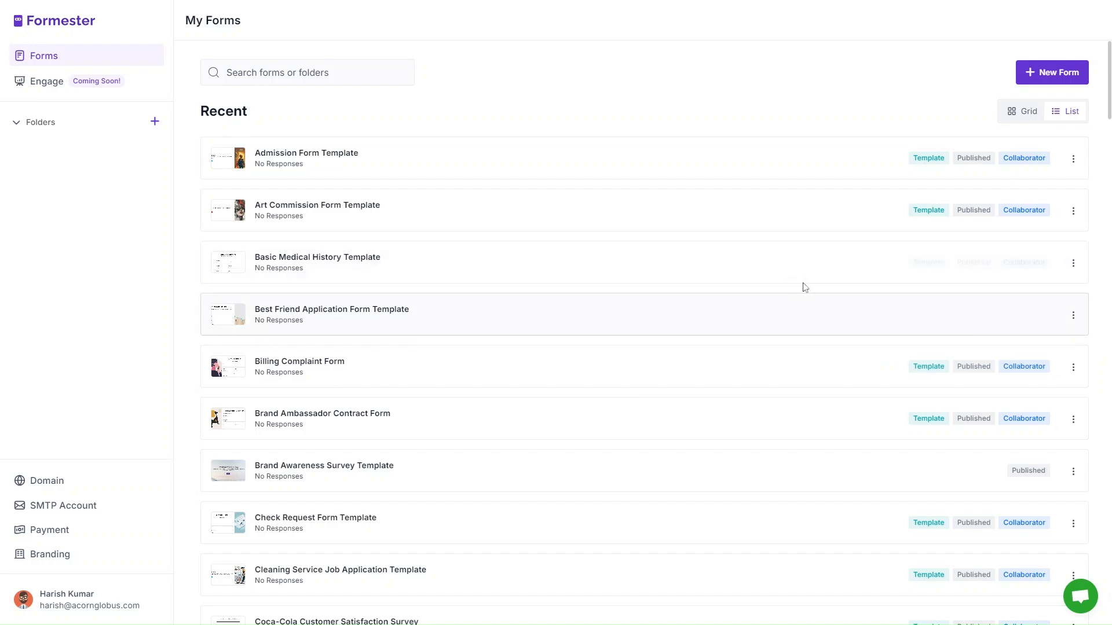
# - Create a new form from scratch and add a Text element to its first page
pyautogui.click(1061, 79)
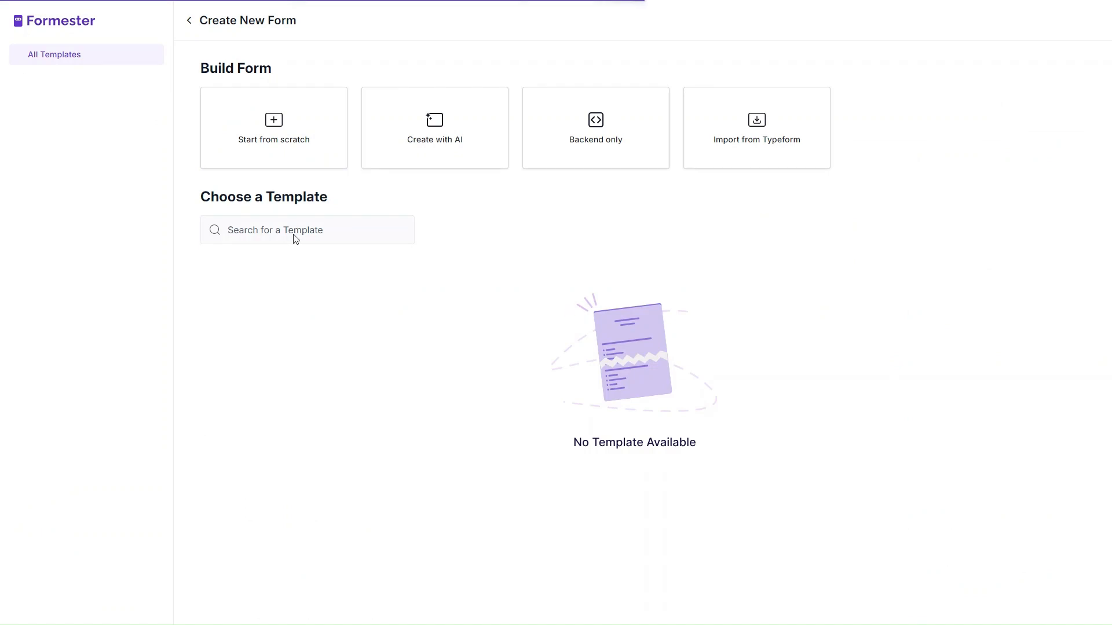
pyautogui.click(336, 242)
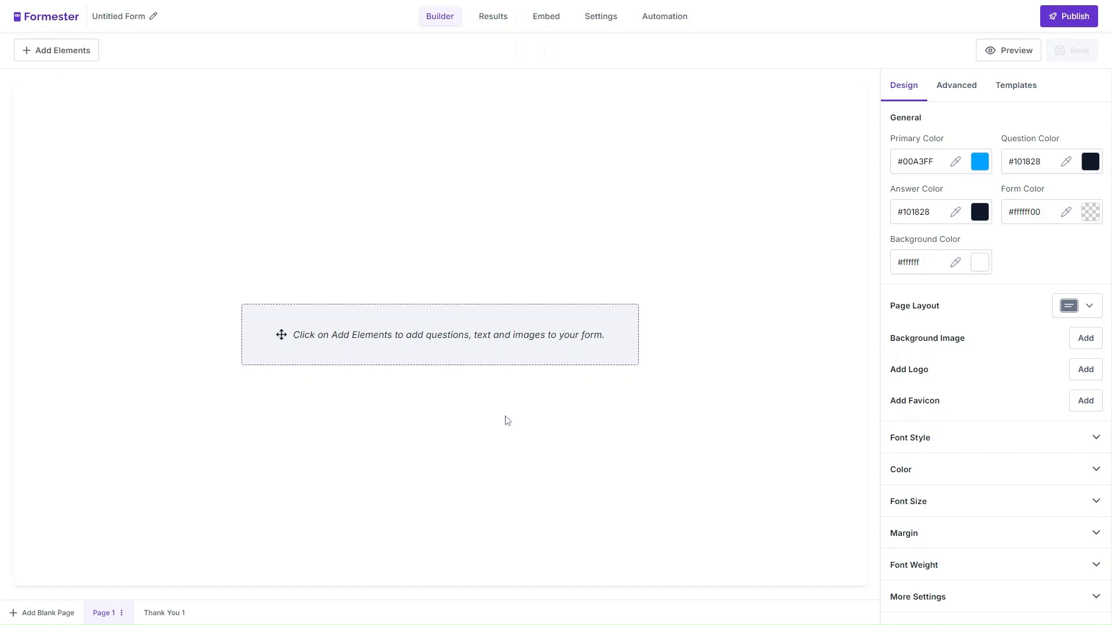
pyautogui.click(91, 169)
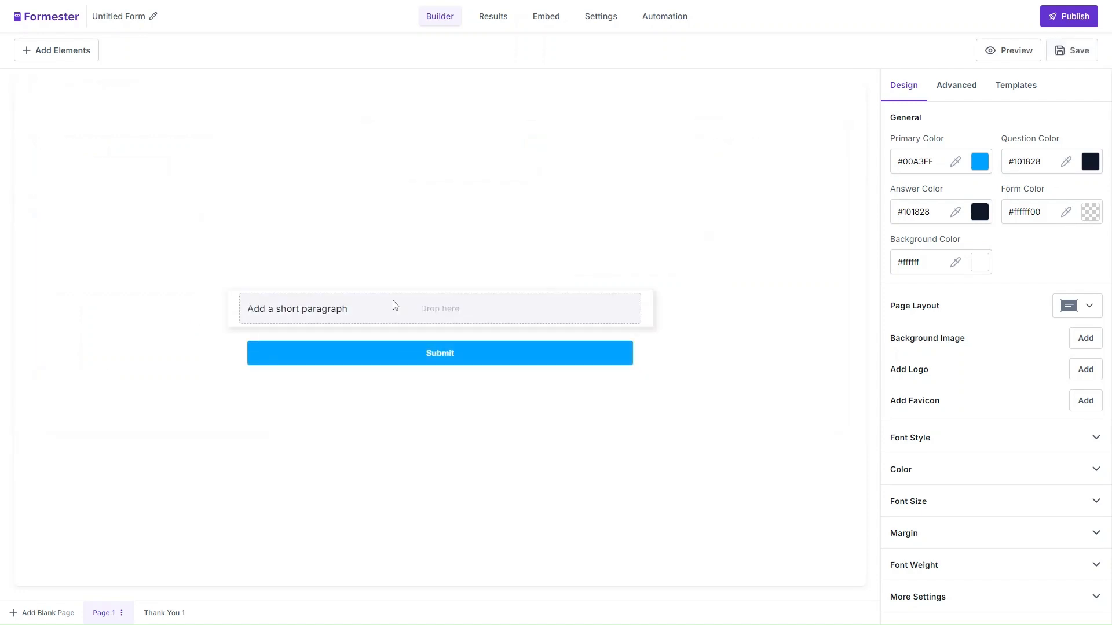
# - Replace the placeholder paragraph with the bulleted survey questions, from "How did you first hear about our brand?" through "Age Group"
pyautogui.click(380, 317)
pyautogui.tripleClick(939, 190)
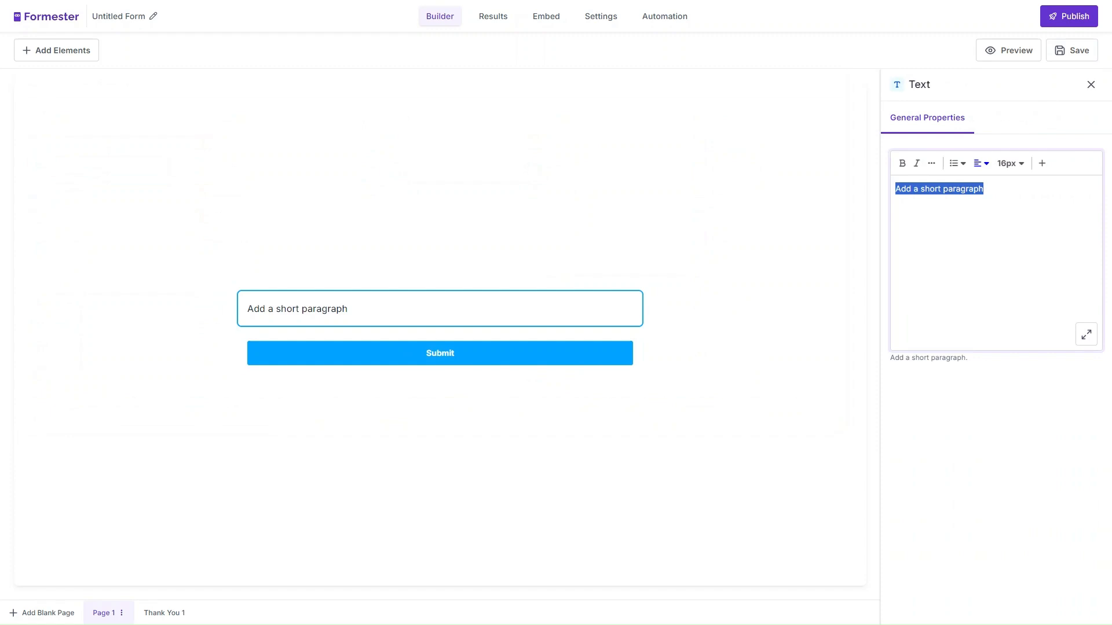
pyautogui.write("How did you first hear about our brand? Have you ever used our products or services? If Yes, Kindly describe your experience How likely are you to recommend our brand to others? What is the one thing which you don't like about our brand? Kindly provide your Email Address(Optional) Gender Age Group")
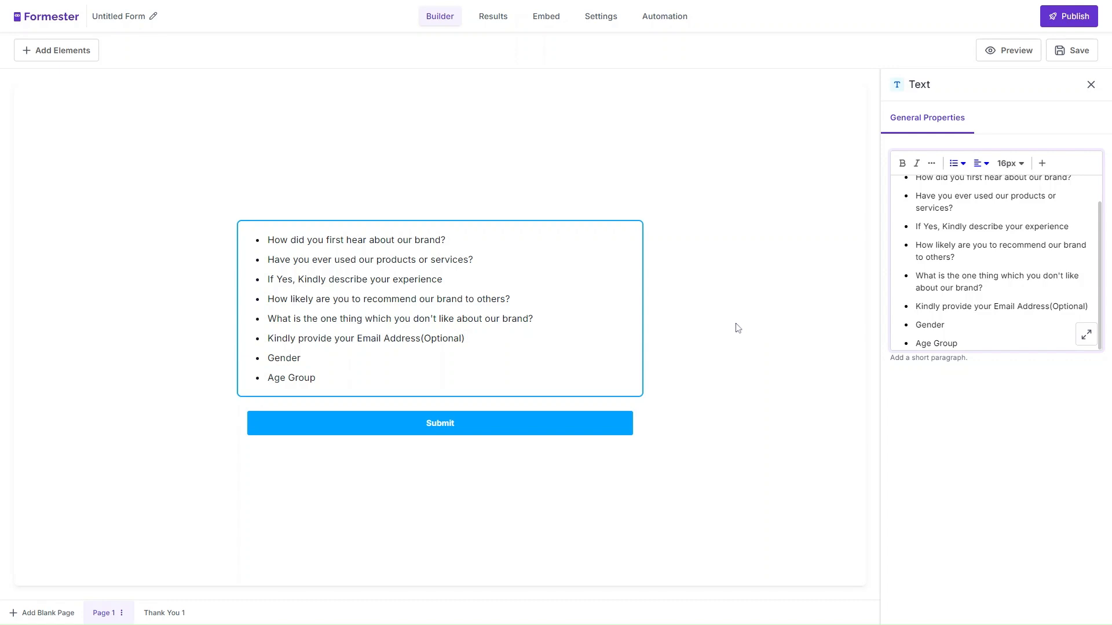
# - Add a Multiple Choice element below the list of survey questions
pyautogui.click(73, 54)
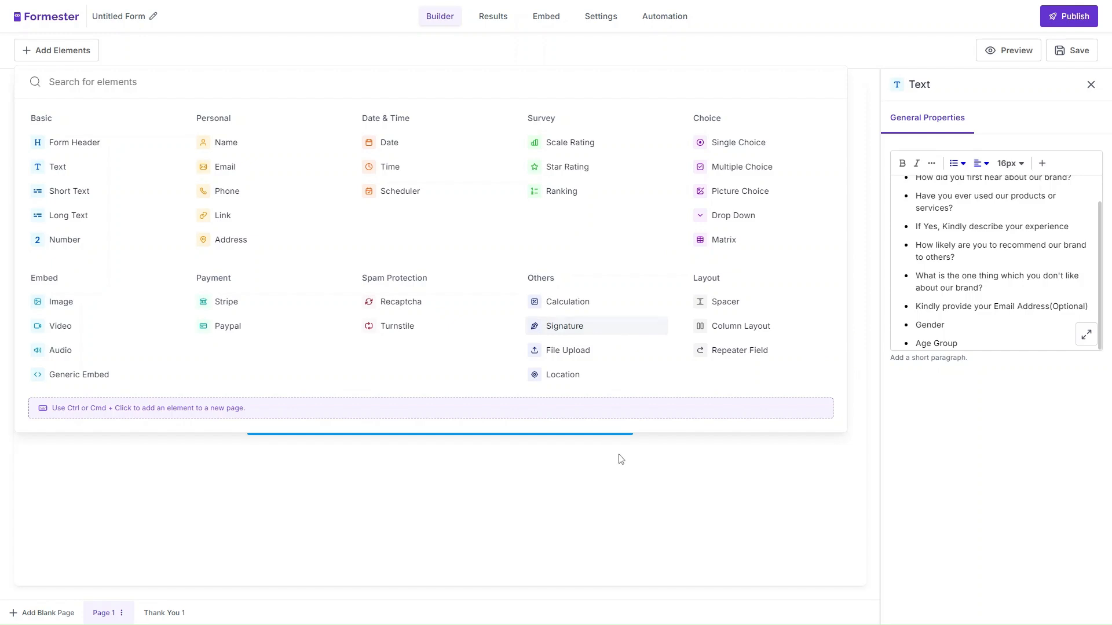
pyautogui.click(724, 460)
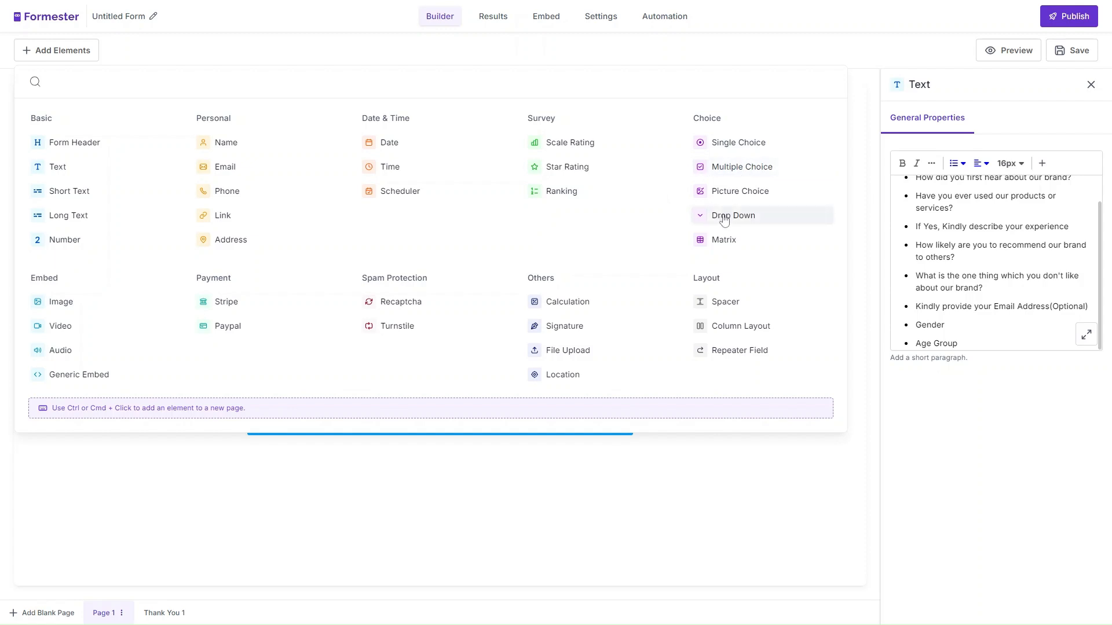
pyautogui.click(747, 169)
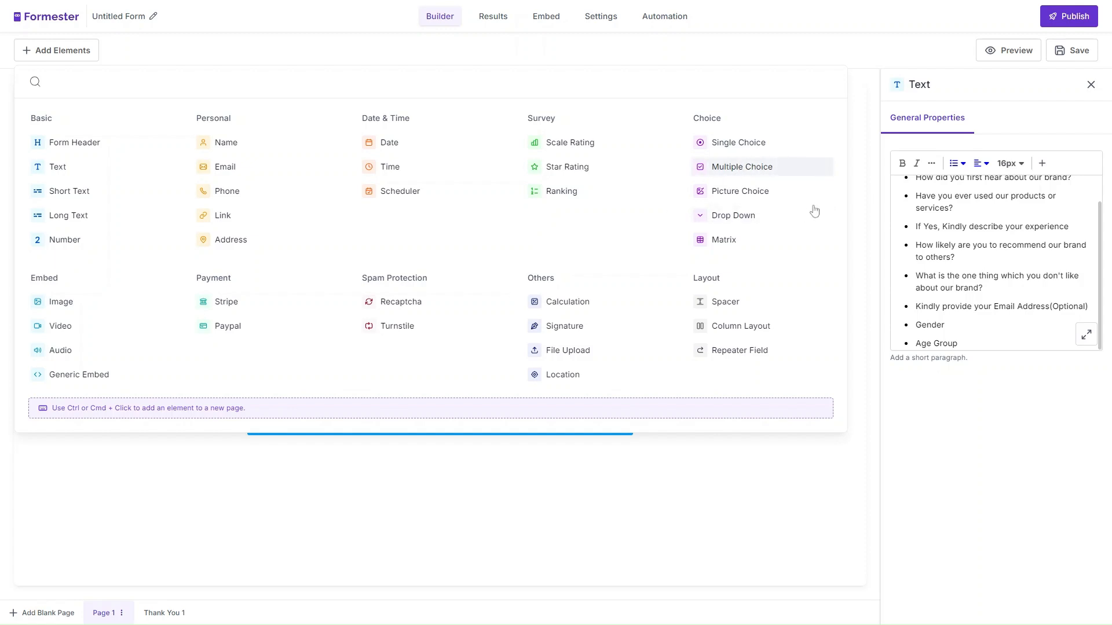
pyautogui.click(370, 329)
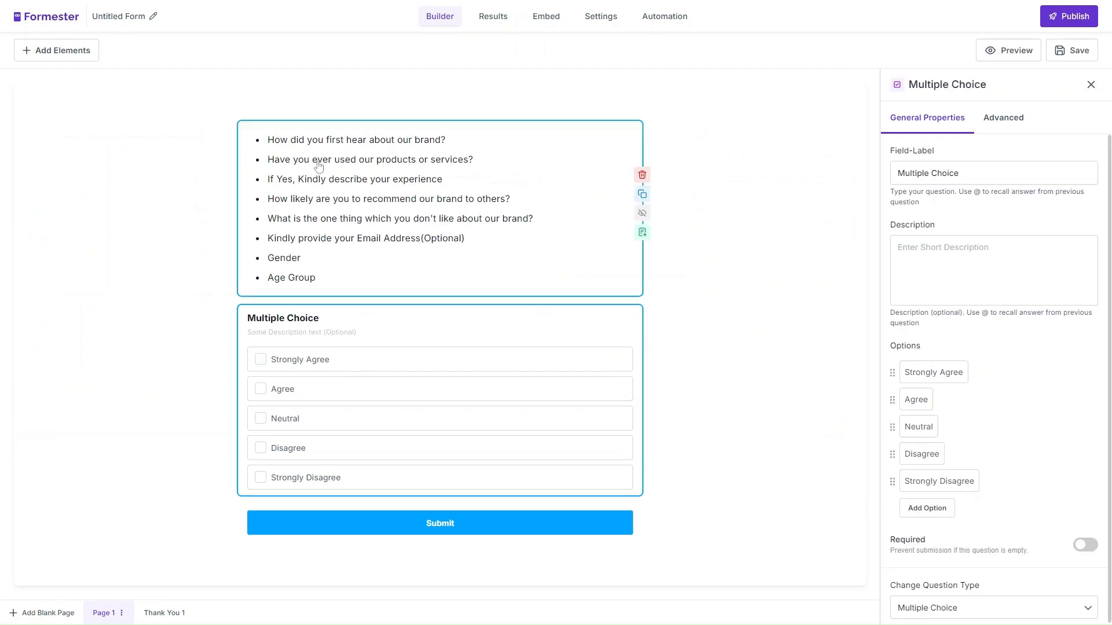
# - Copy "How did you first hear about our brand?" from the question list into the multiple-choice field label, without the bullet
pyautogui.click(321, 170)
pyautogui.click(916, 208)
pyautogui.hotkey('shift', 'End')
pyautogui.hotkey('ctrl', 'c')
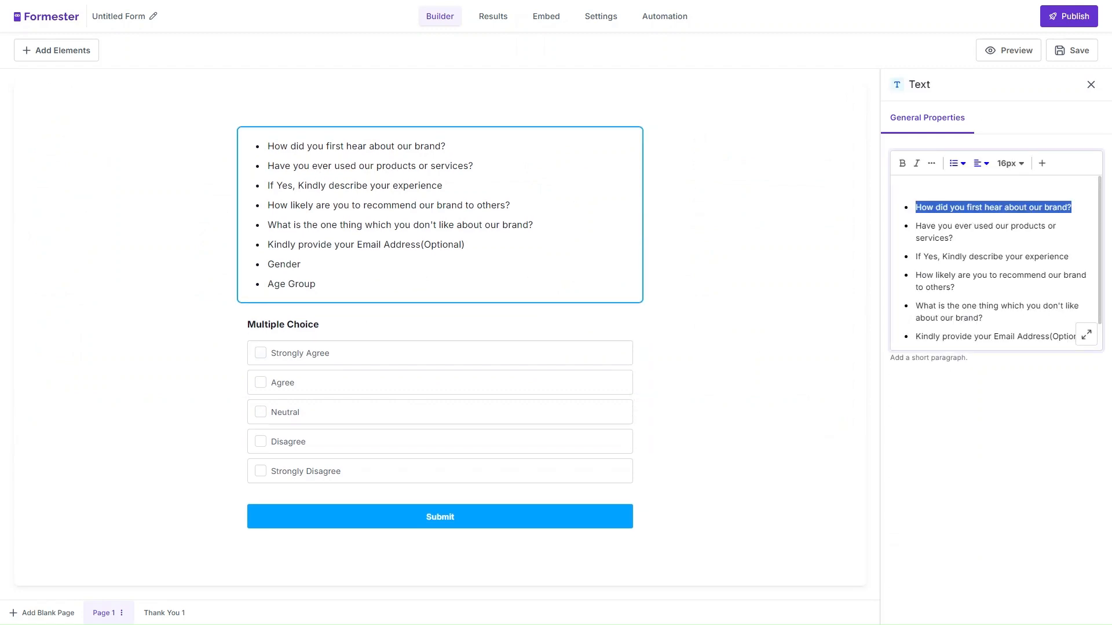
pyautogui.click(490, 328)
pyautogui.click(978, 174)
pyautogui.hotkey('ctrl', 'a')
pyautogui.hotkey('ctrl', 'v')
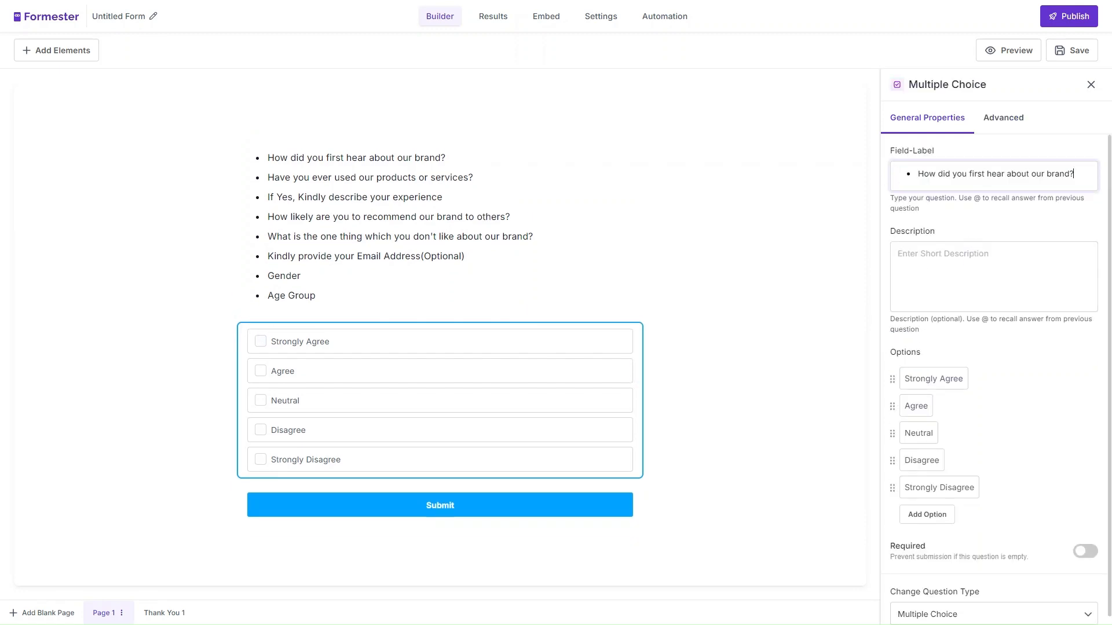
pyautogui.press('BackSpace')
pyautogui.press('Tab')
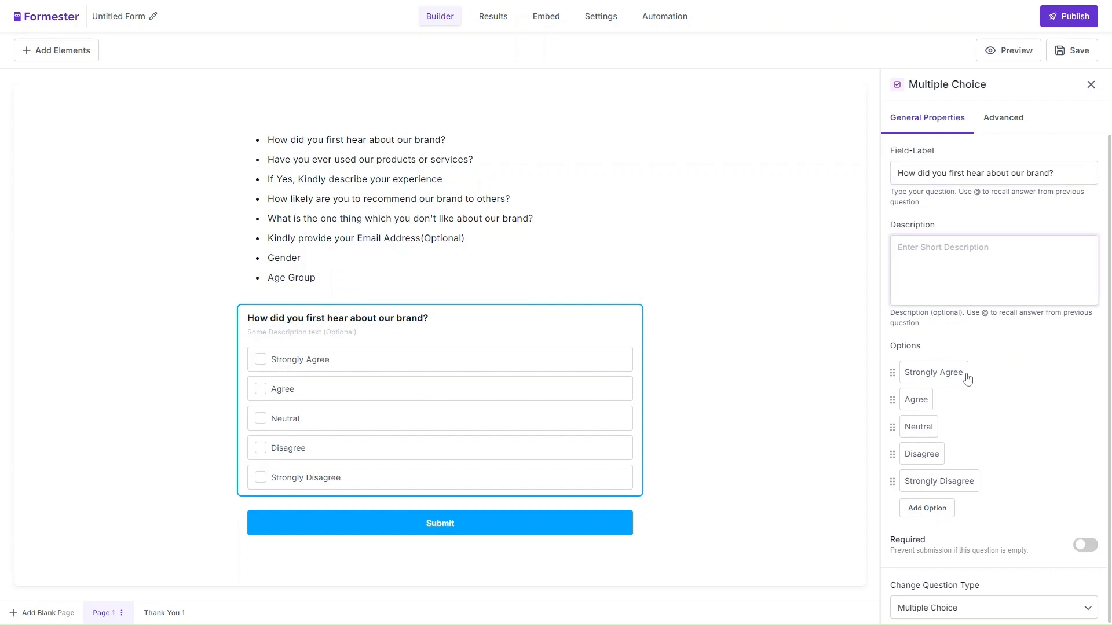
# - Rename the first four answer options to Search, Social, Referral and Ads
pyautogui.click(949, 378)
pyautogui.hotkey('ctrl', 'a')
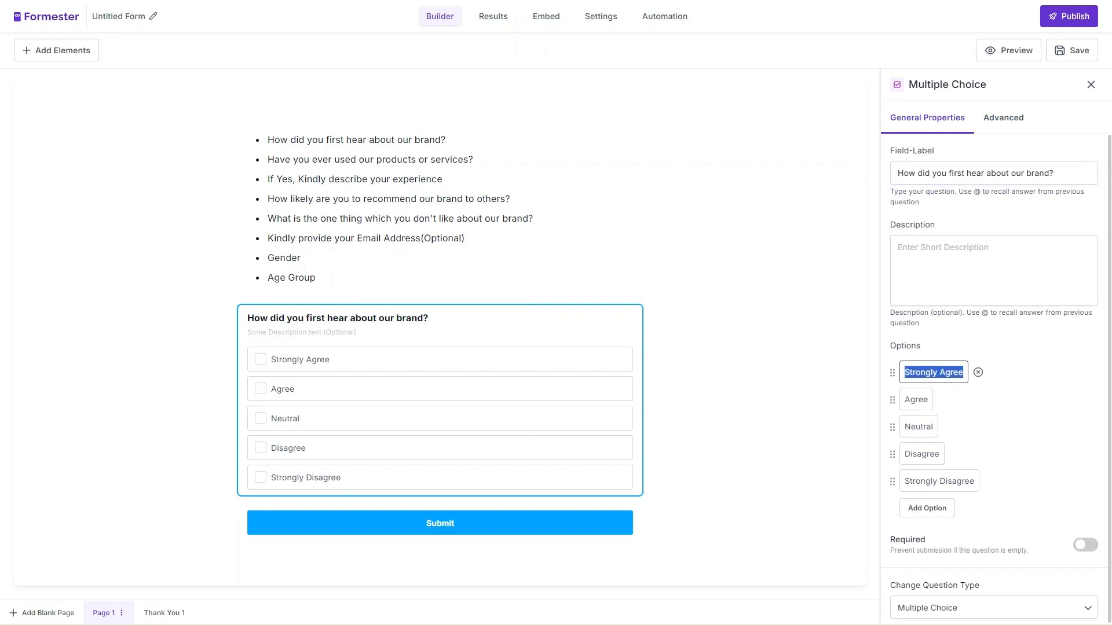
pyautogui.write('Search')
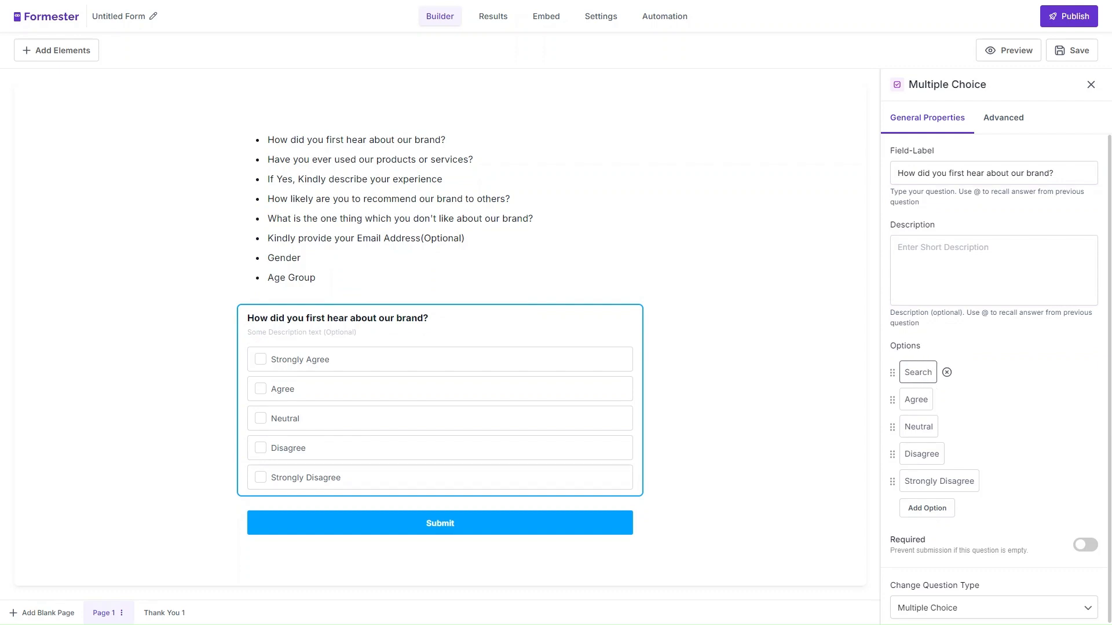
pyautogui.click(911, 404)
pyautogui.hotkey('ctrl', 'a')
pyautogui.write('Social')
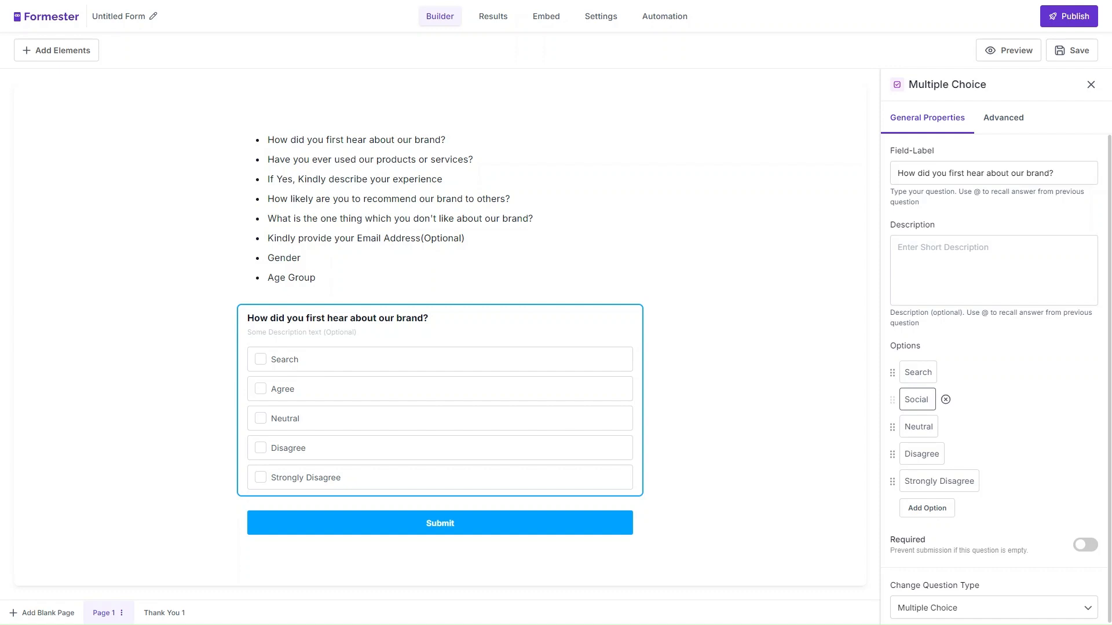
pyautogui.click(916, 430)
pyautogui.hotkey('ctrl', 'a')
pyautogui.write('Referral')
pyautogui.click(927, 460)
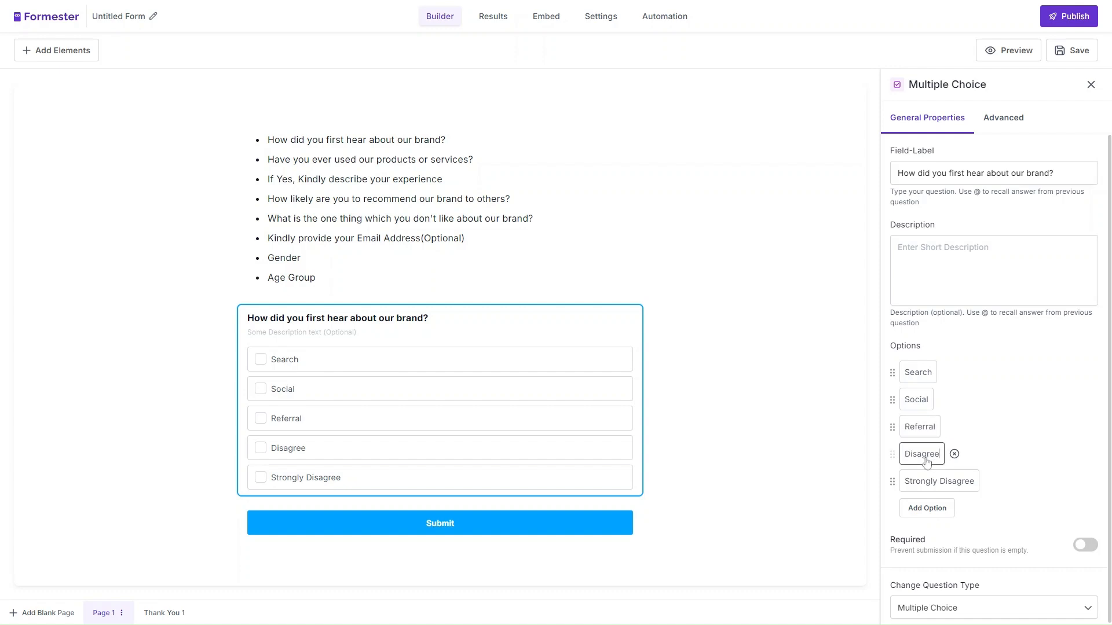
pyautogui.hotkey('ctrl', 'a')
pyautogui.write('Ads')
# - Remove the Strongly Disagree option and make the question required
pyautogui.click(989, 483)
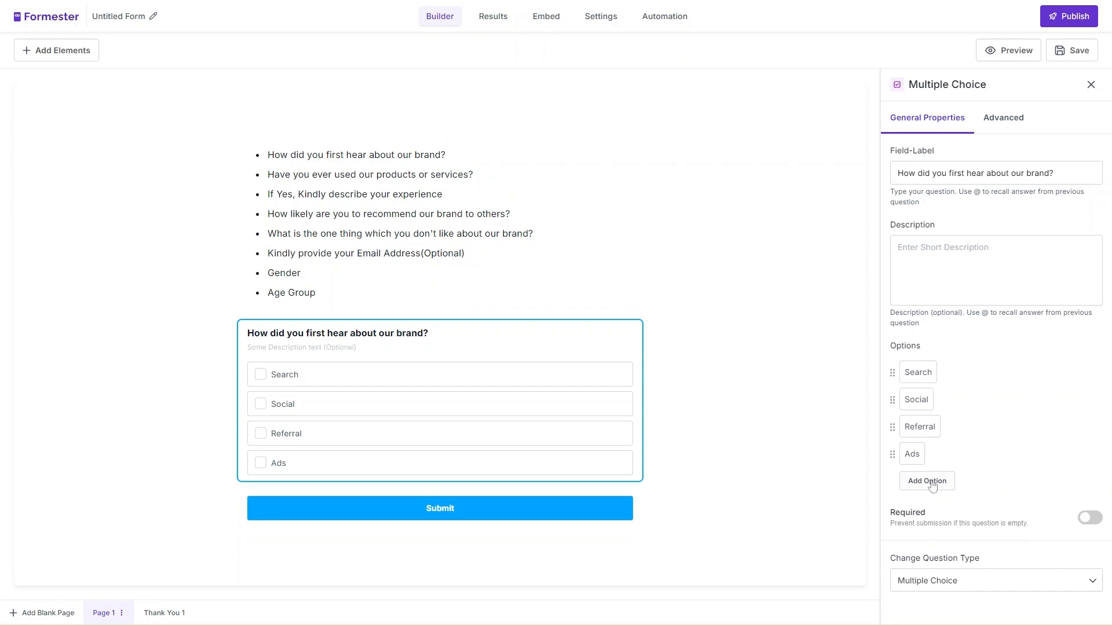
pyautogui.click(1087, 522)
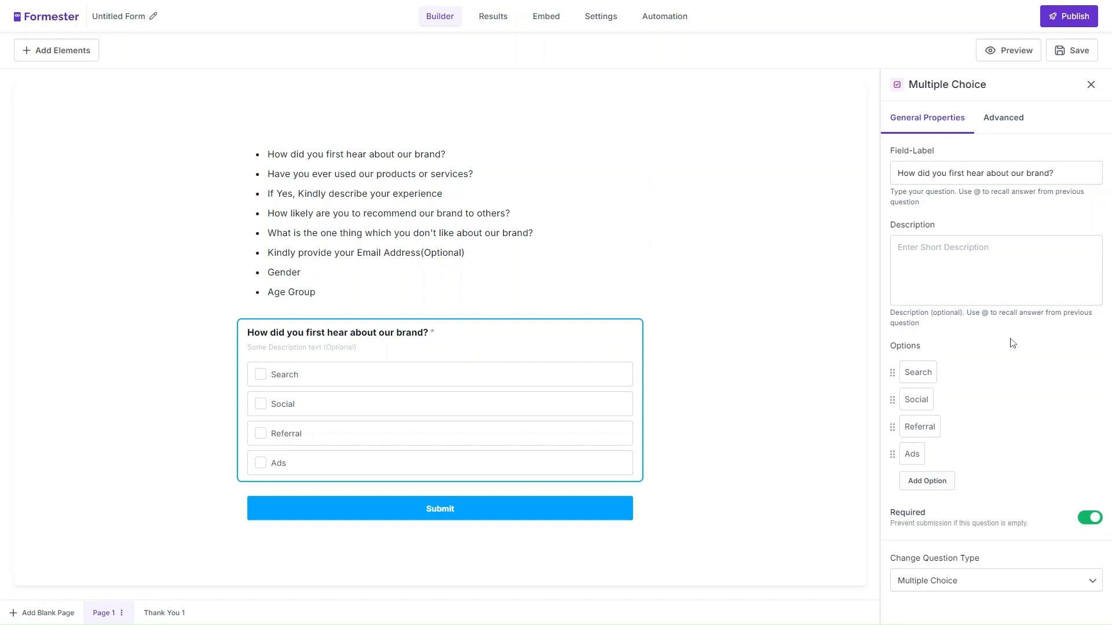
# - Try the Standard style on the multiple-choice question, and return it to Modern
pyautogui.click(1023, 132)
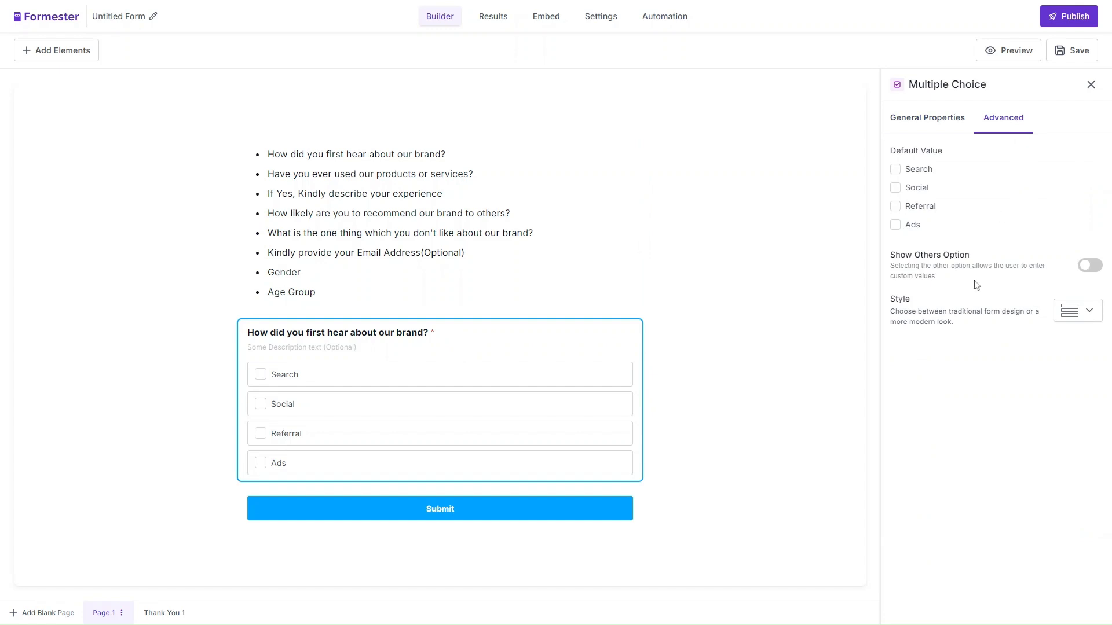
pyautogui.click(1080, 312)
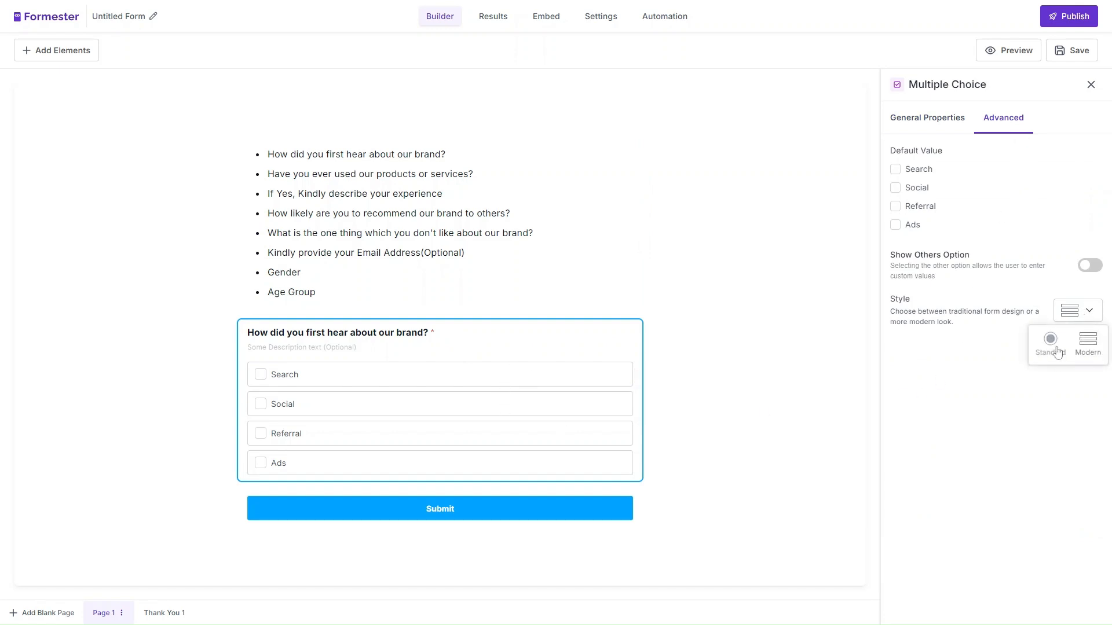
pyautogui.click(1051, 346)
pyautogui.click(1078, 312)
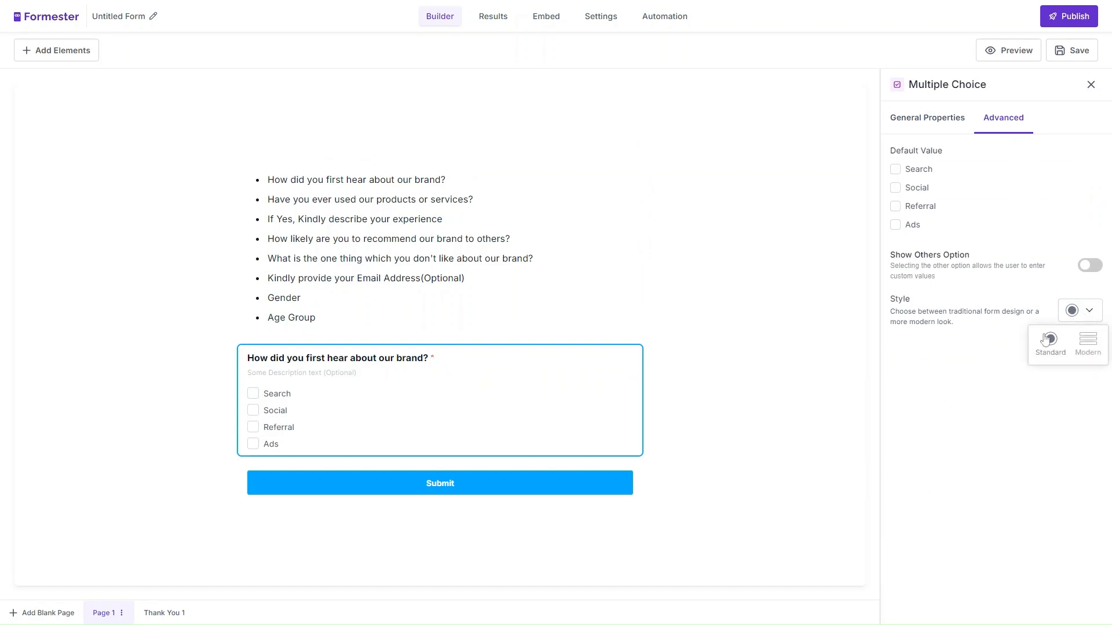
pyautogui.click(1089, 347)
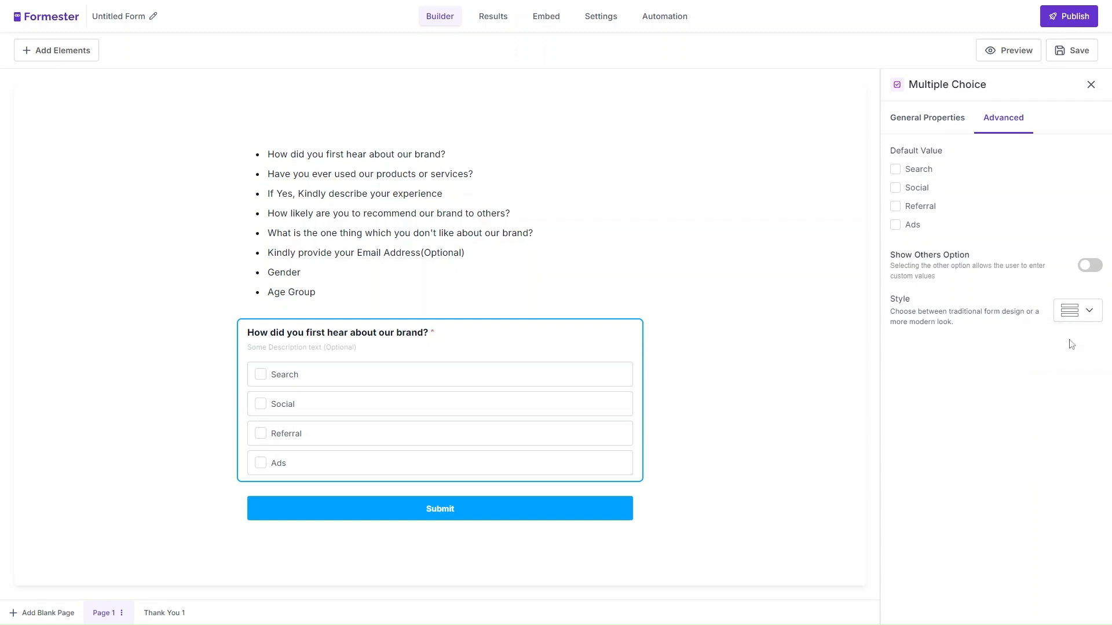
# - Change the type of the "How did you first hear about our brand?" question to Single Choice
pyautogui.click(950, 123)
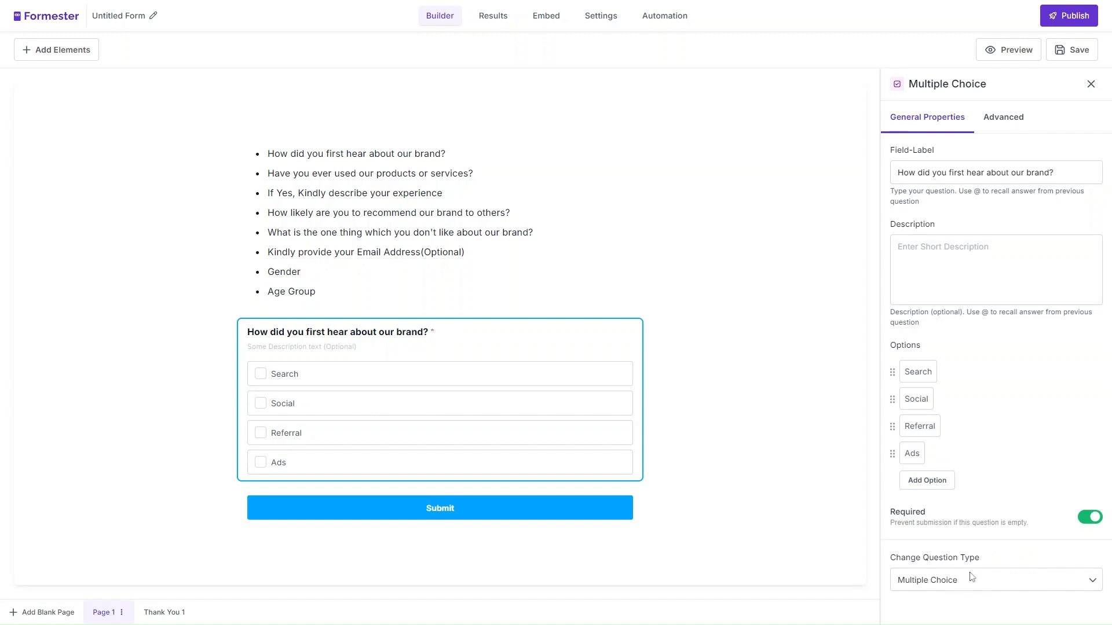
pyautogui.tripleClick(887, 556)
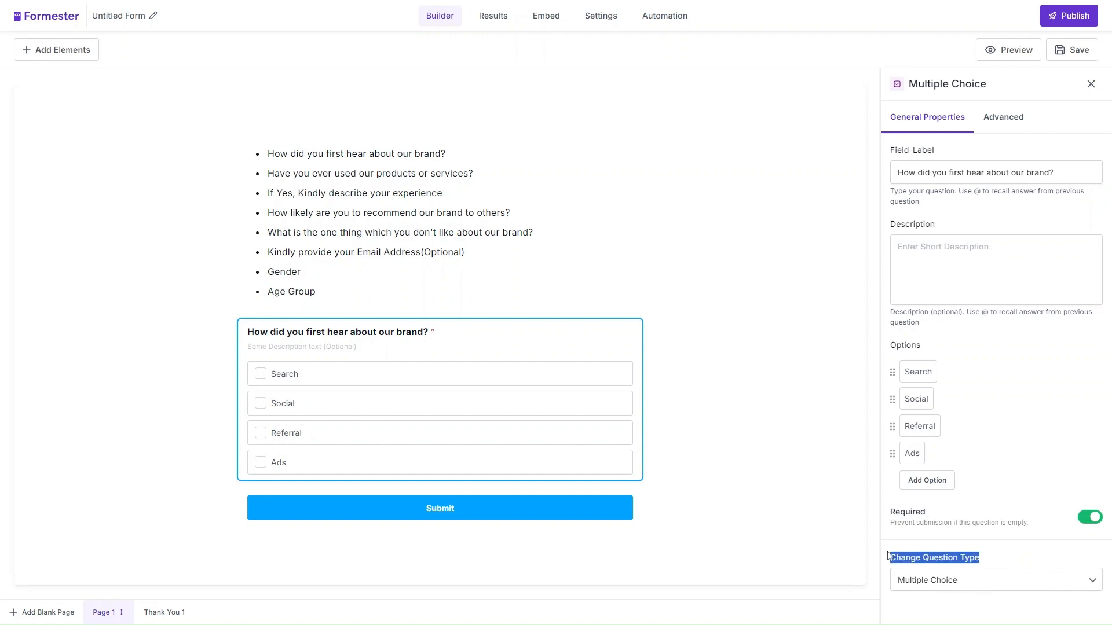
pyautogui.click(942, 585)
pyautogui.click(933, 453)
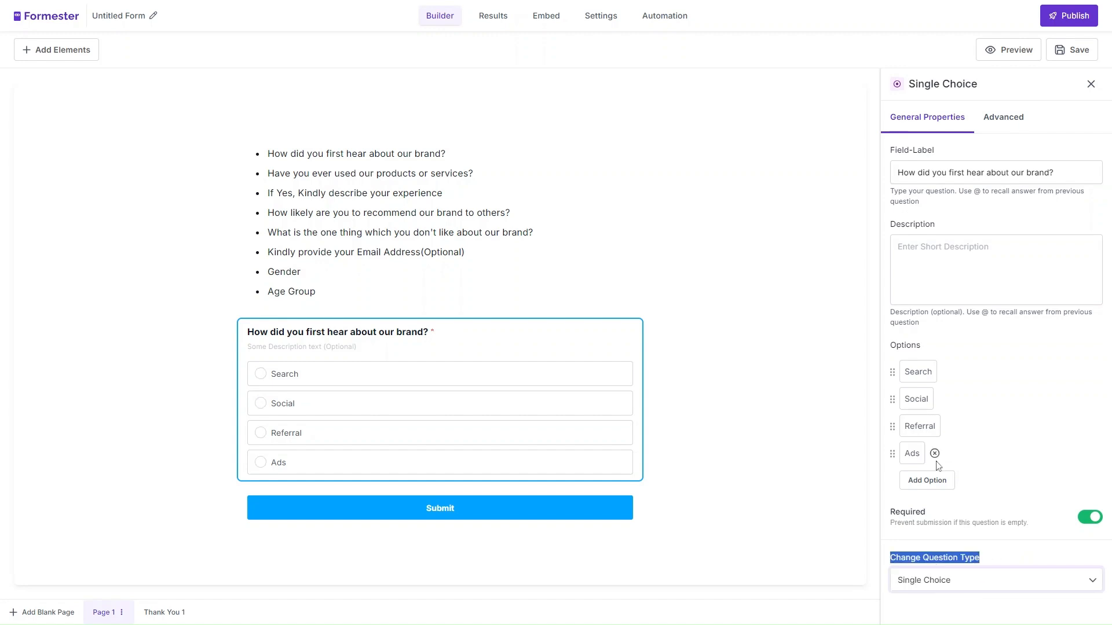
pyautogui.click(60, 52)
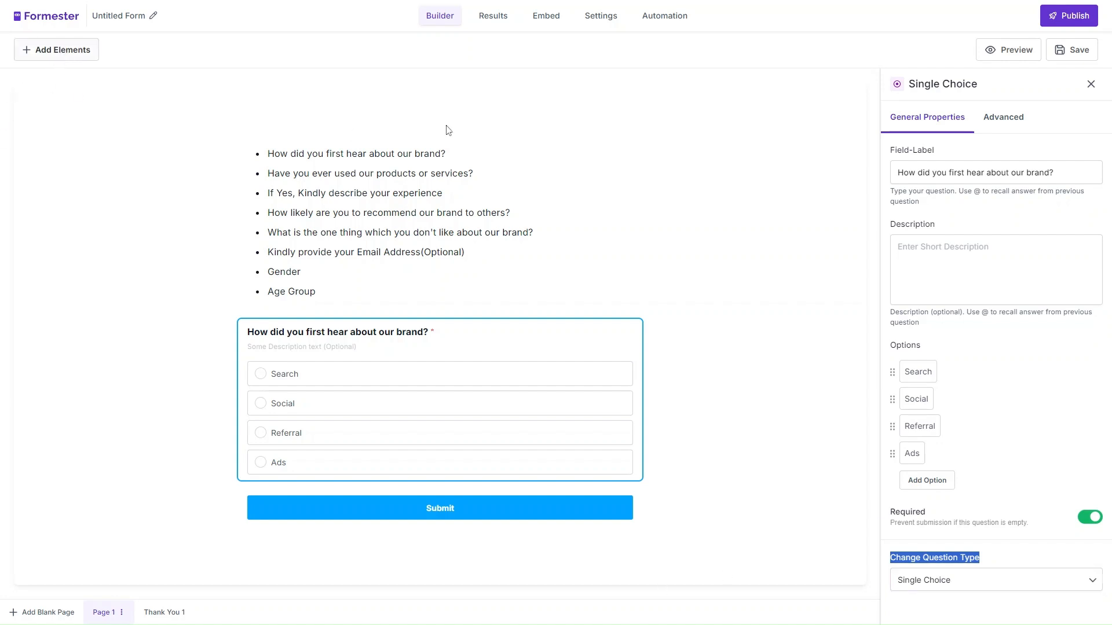
pyautogui.click(971, 589)
pyautogui.moveTo(521, 231)
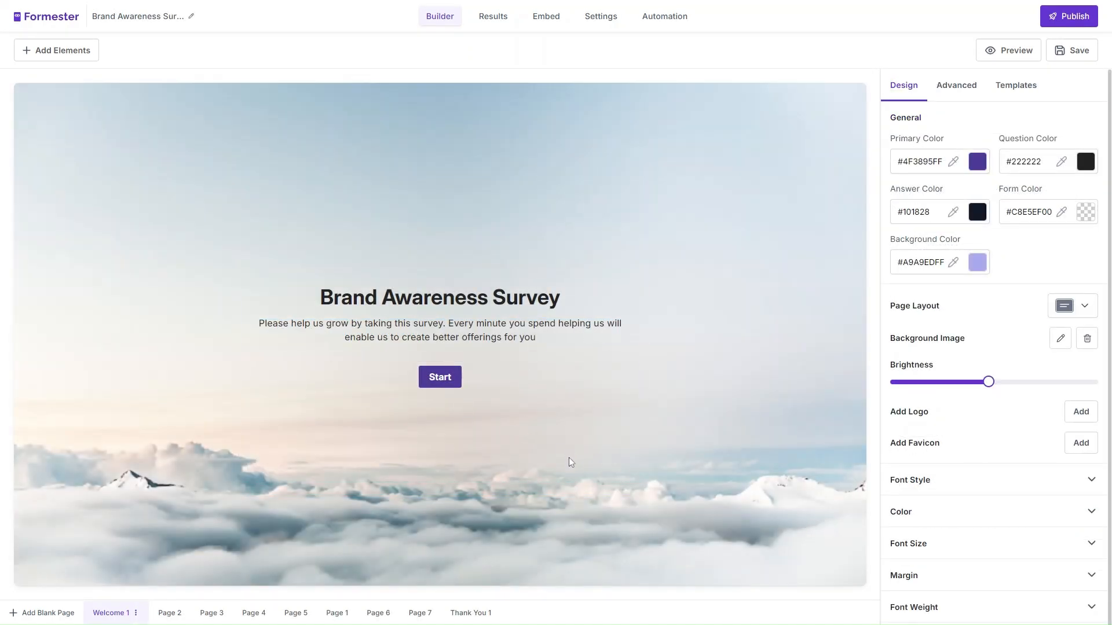
# - Look through the Brand Awareness Survey's question pages and review the form's design settings
pyautogui.click(164, 612)
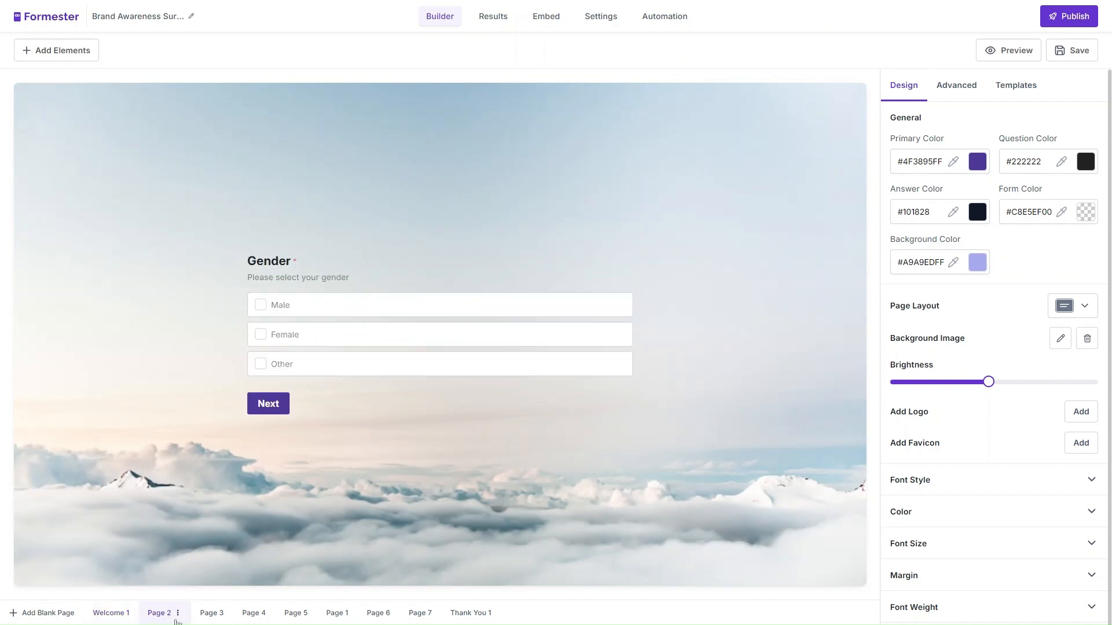
pyautogui.click(212, 614)
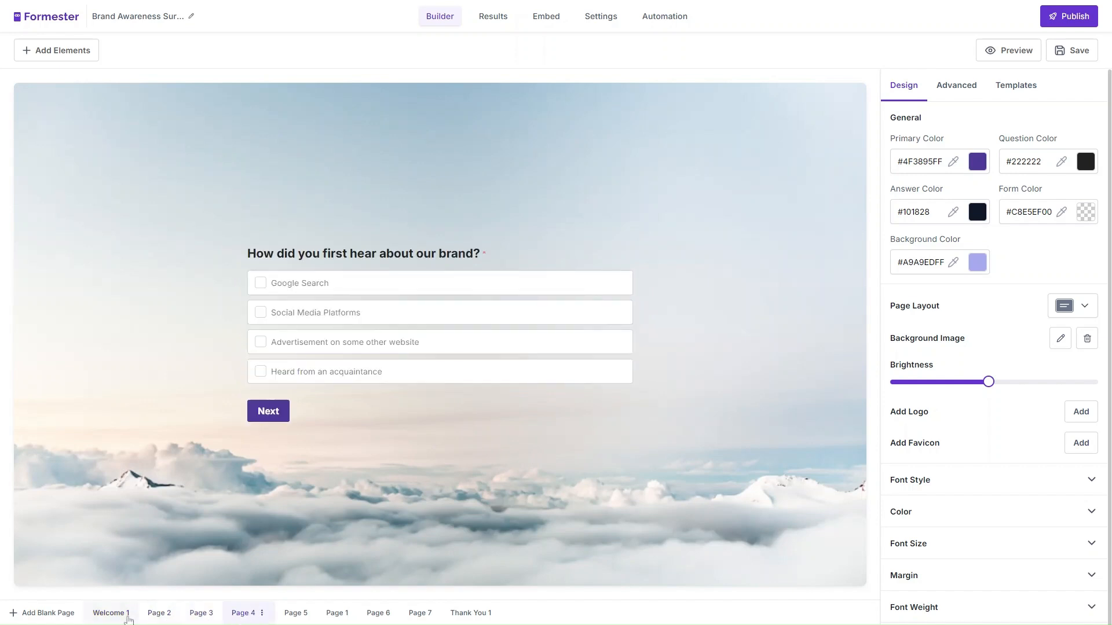
pyautogui.click(110, 614)
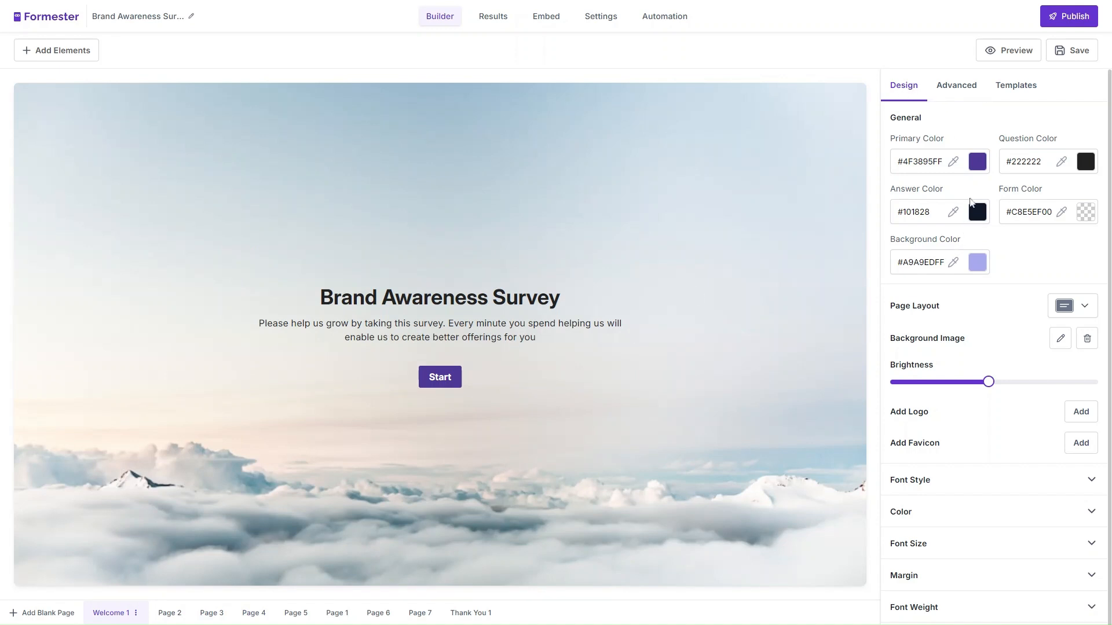
pyautogui.scroll(-1, 988, 429)
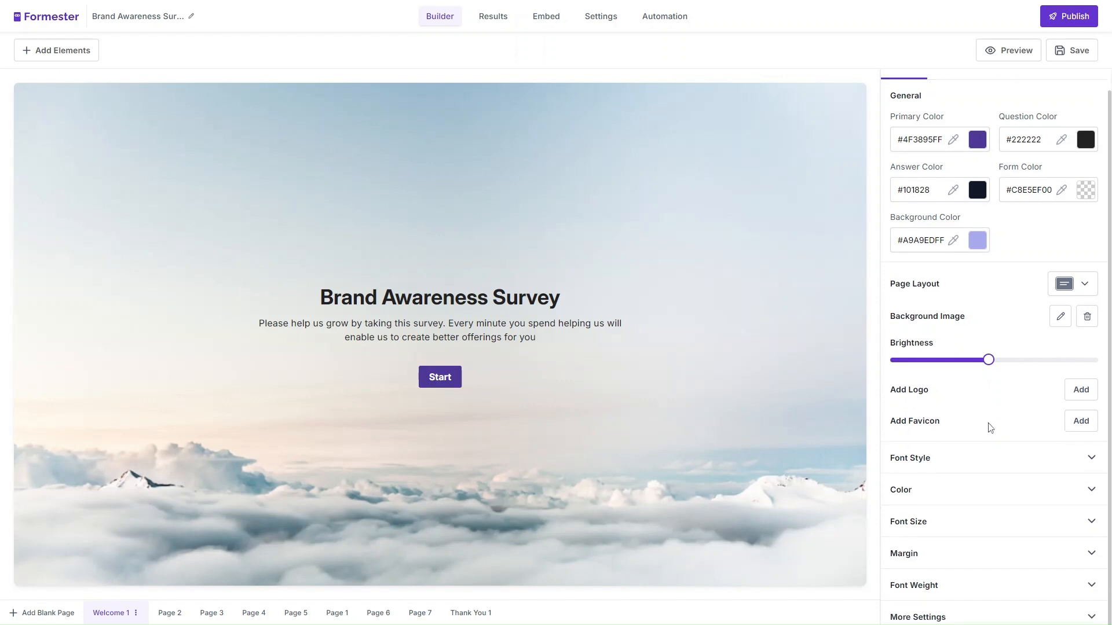
pyautogui.scroll(1, 988, 425)
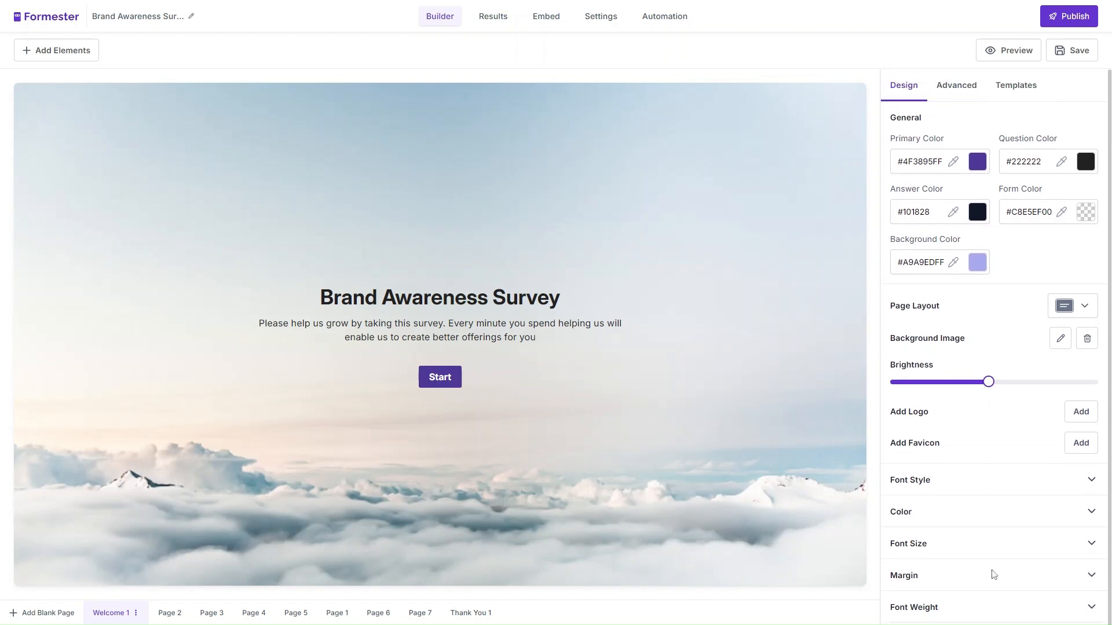
pyautogui.scroll(-1, 994, 571)
pyautogui.scroll(1, 993, 572)
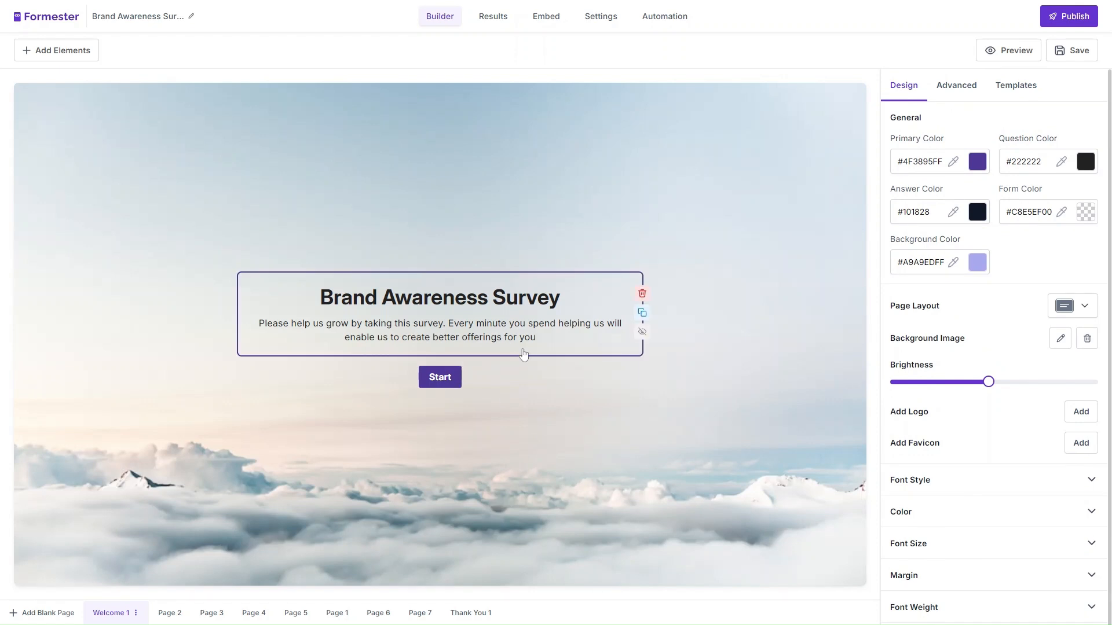
pyautogui.scroll(-1, 1030, 449)
pyautogui.scroll(1, 1030, 442)
# - Enable Show Progress Indicators in the survey's advanced settings and bring up page 2 with the Gender question
pyautogui.click(957, 91)
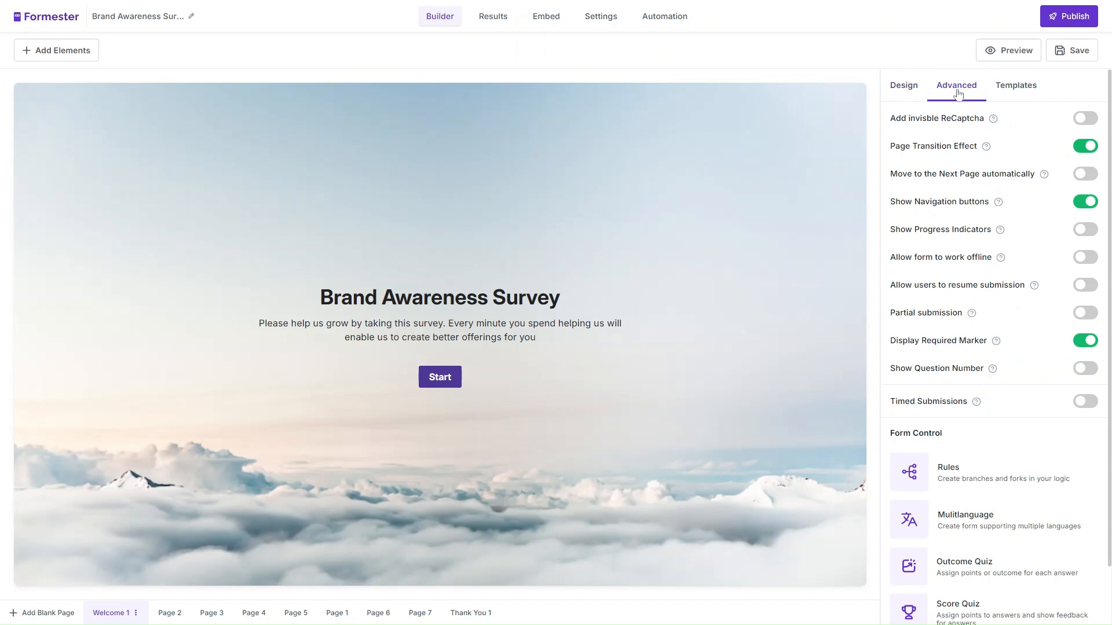
pyautogui.click(960, 235)
pyautogui.click(180, 615)
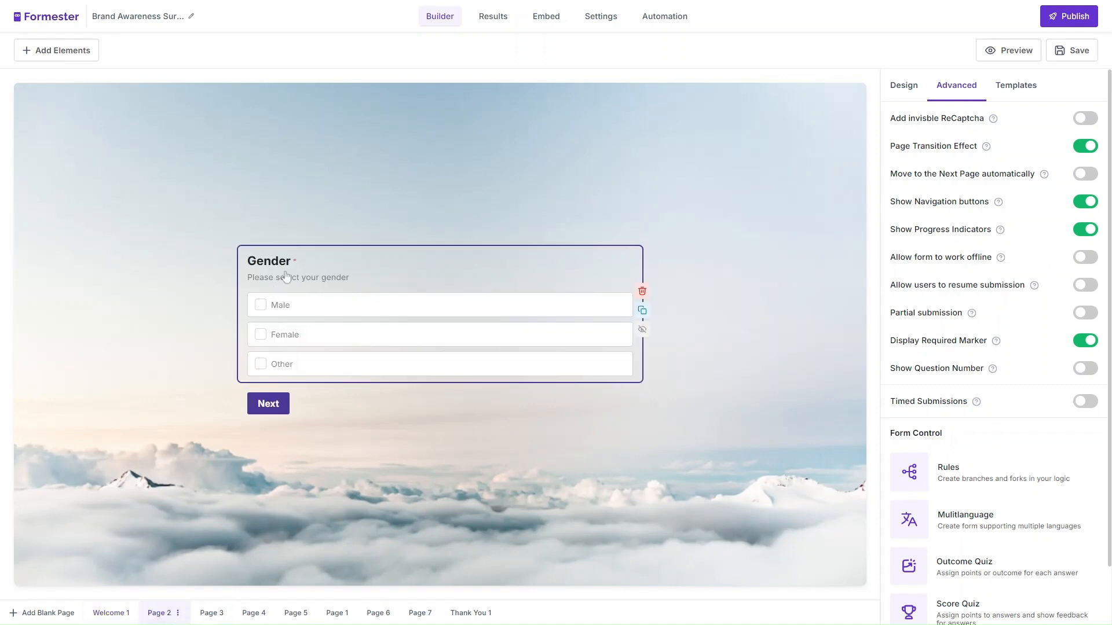
# - Look through pages 3 to 5 and review the properties of the "Have you ever used our products or services?" question
pyautogui.click(212, 613)
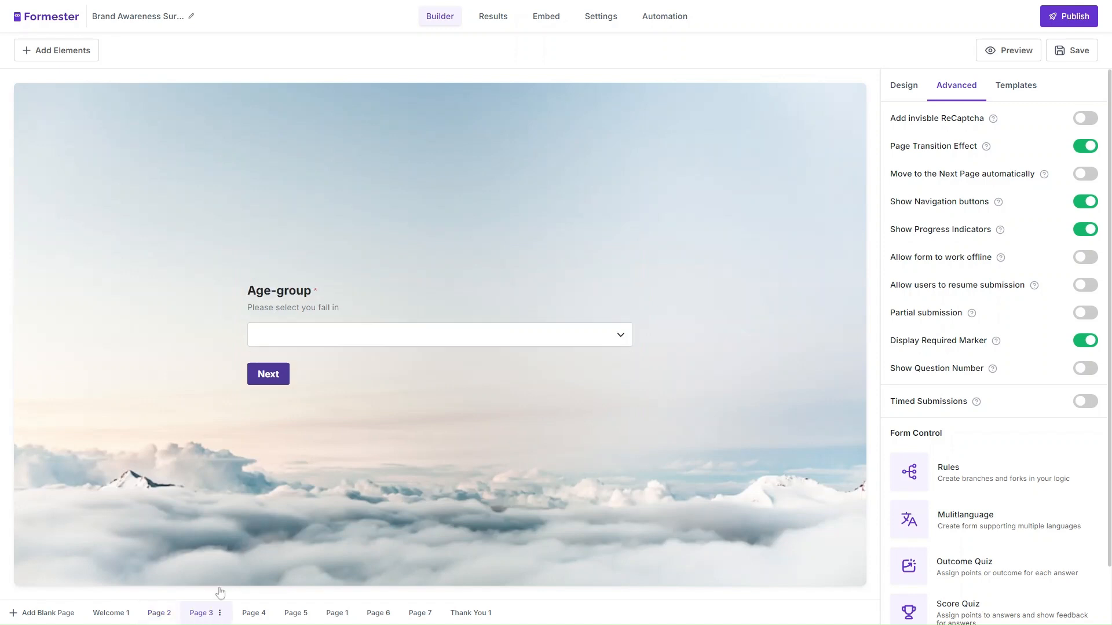
pyautogui.click(248, 614)
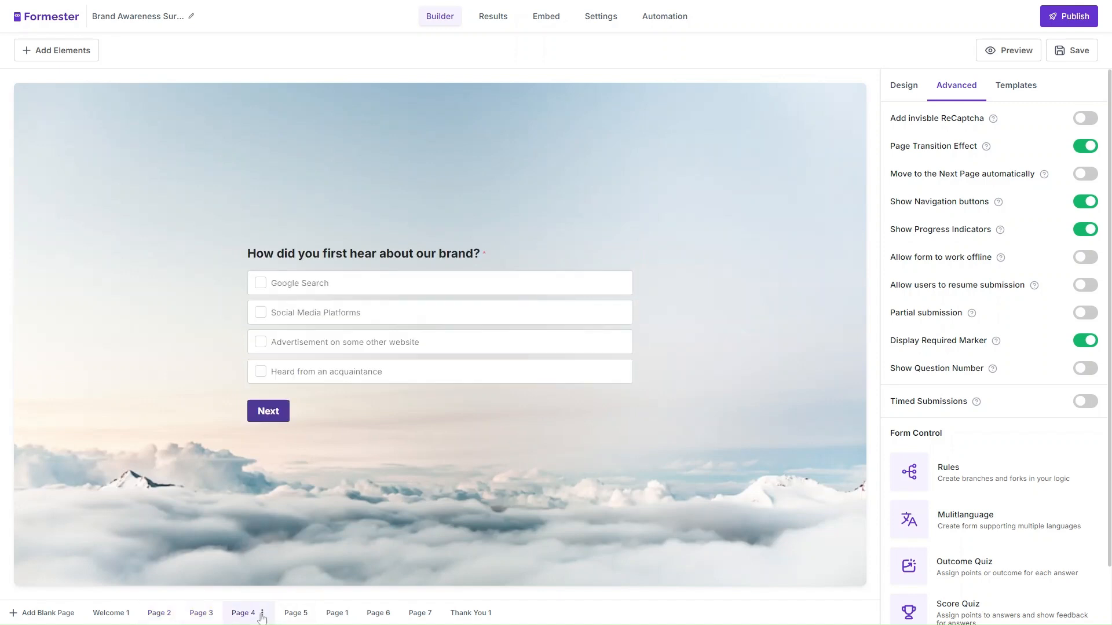
pyautogui.click(296, 615)
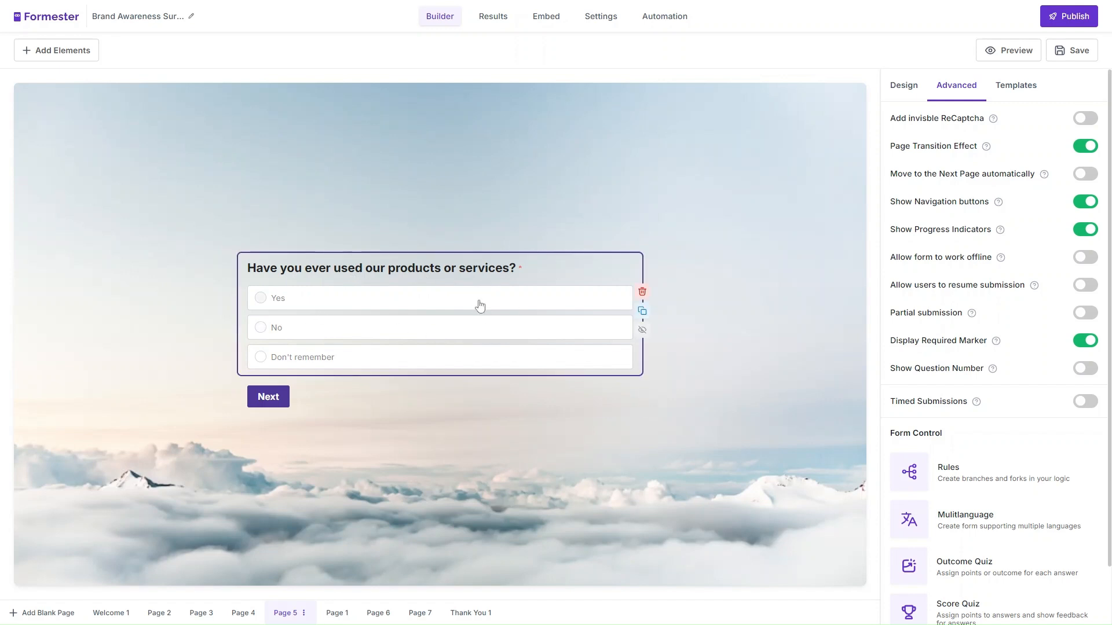
pyautogui.click(277, 305)
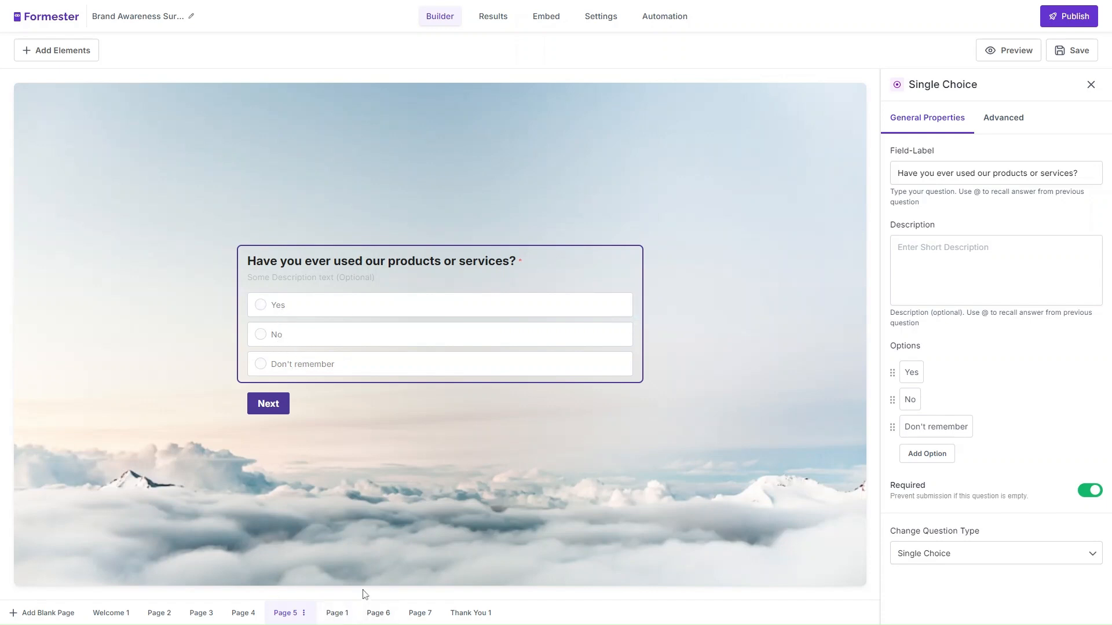
pyautogui.click(1090, 85)
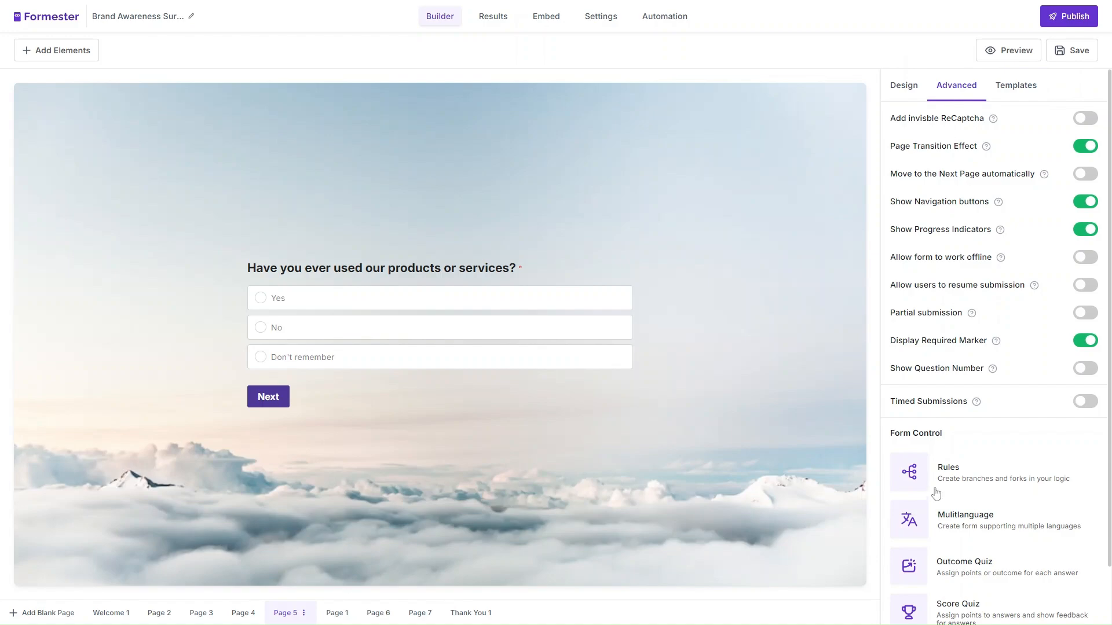
# - Examine the branching rule for the "Have you ever used our products or services?" question, including its conditions and available actions
pyautogui.click(955, 484)
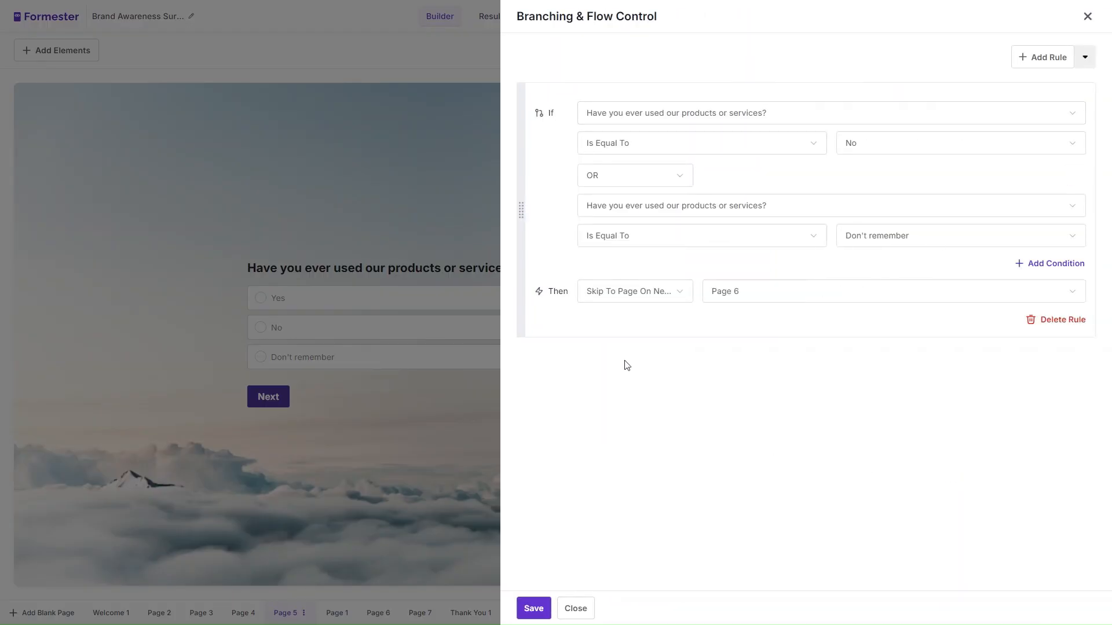
pyautogui.click(619, 113)
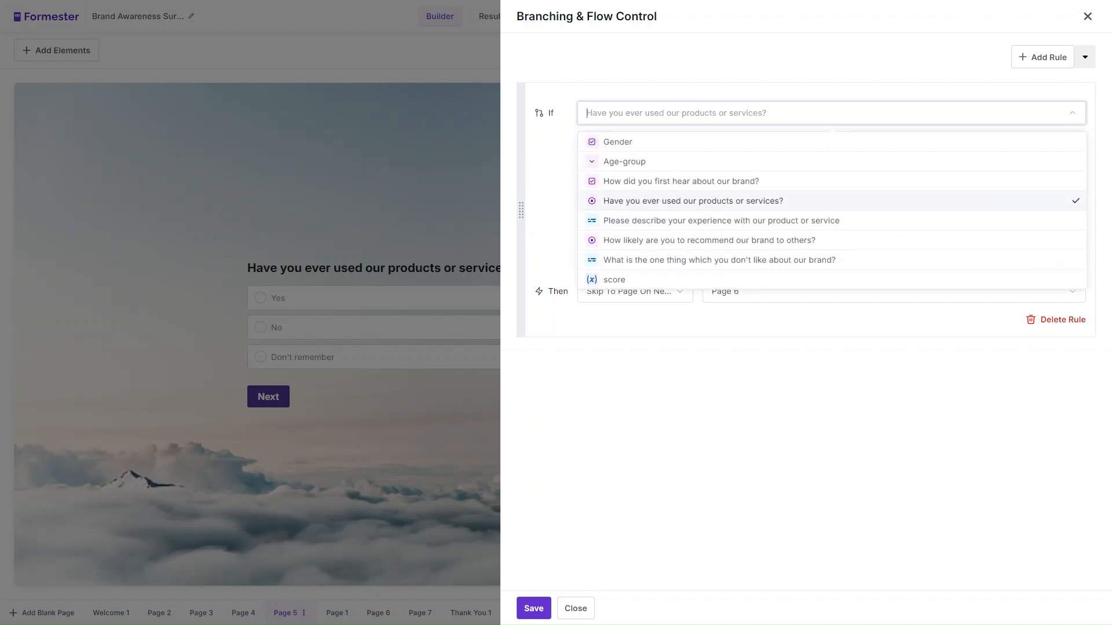
pyautogui.click(732, 201)
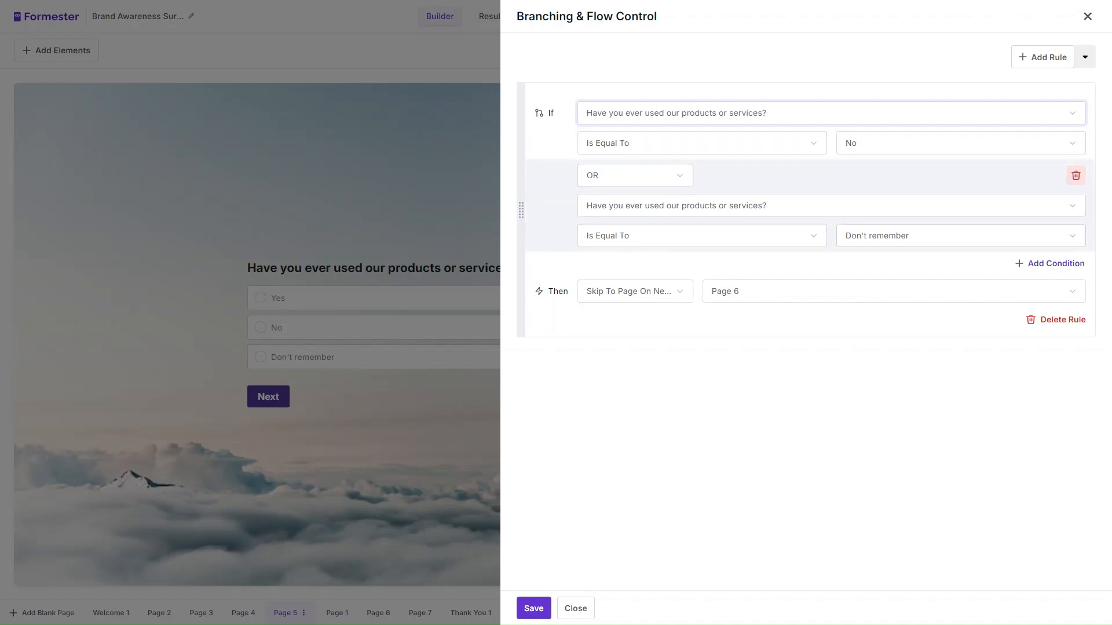
pyautogui.click(642, 291)
pyautogui.click(630, 300)
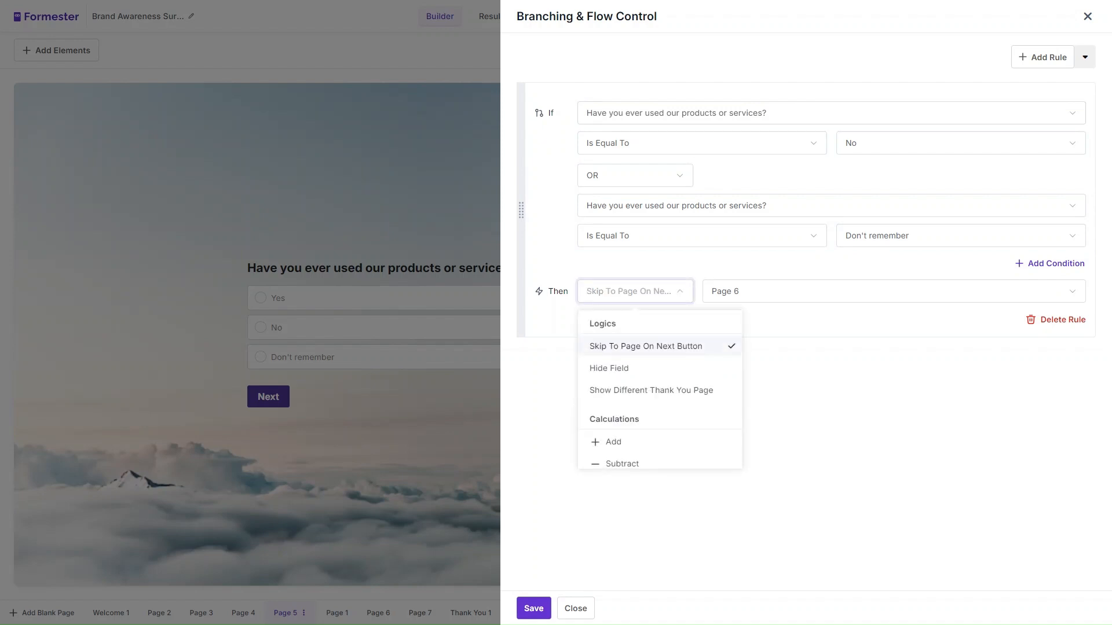
pyautogui.click(637, 294)
pyautogui.moveTo(741, 294); pyautogui.dragTo(680, 308)
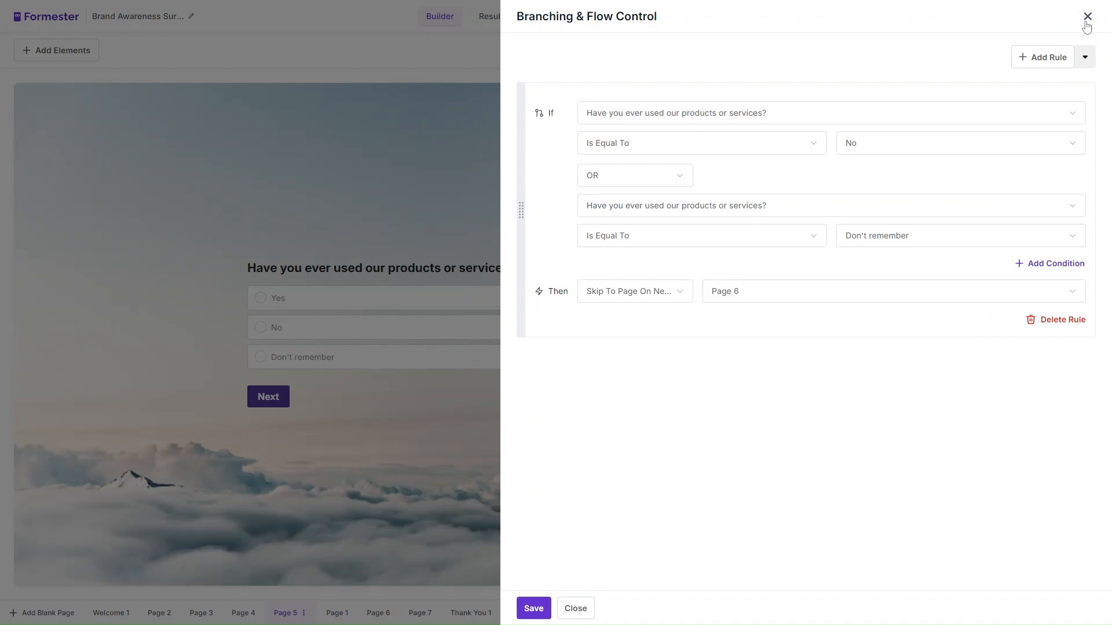
pyautogui.click(1086, 17)
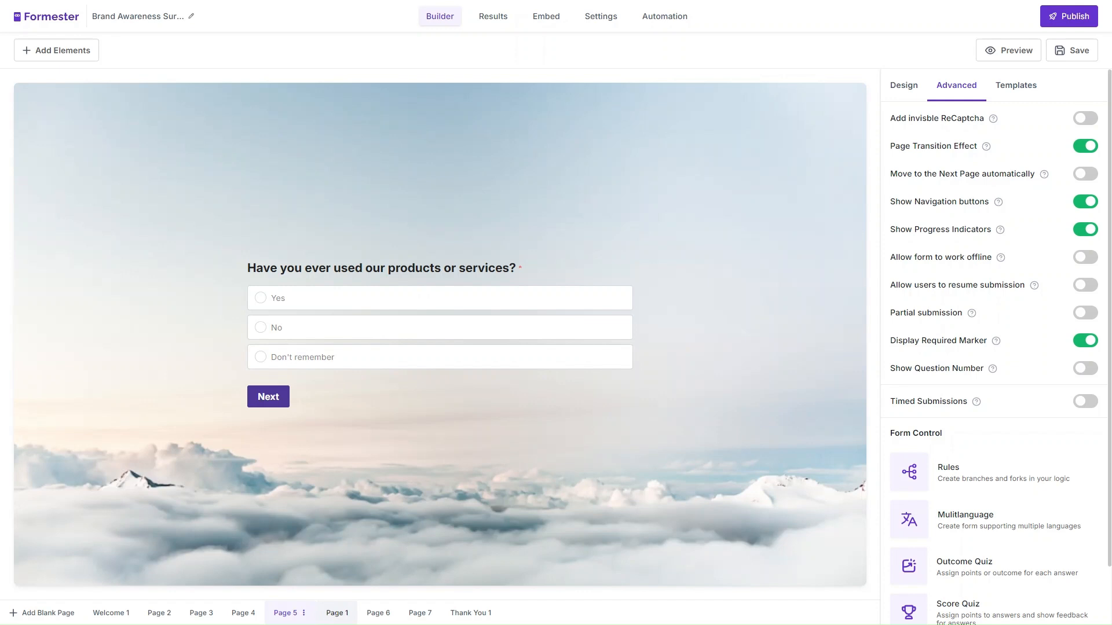
# - Review the long-text question about product experience, and look through pages 6 and 7 and the Thank You page
pyautogui.click(342, 616)
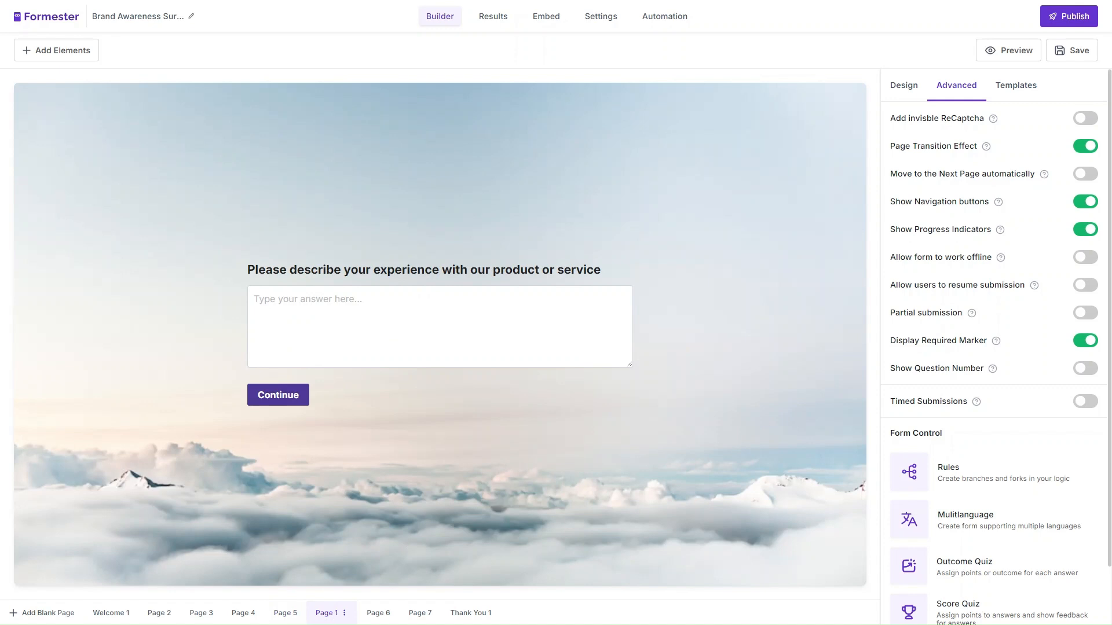
pyautogui.click(439, 318)
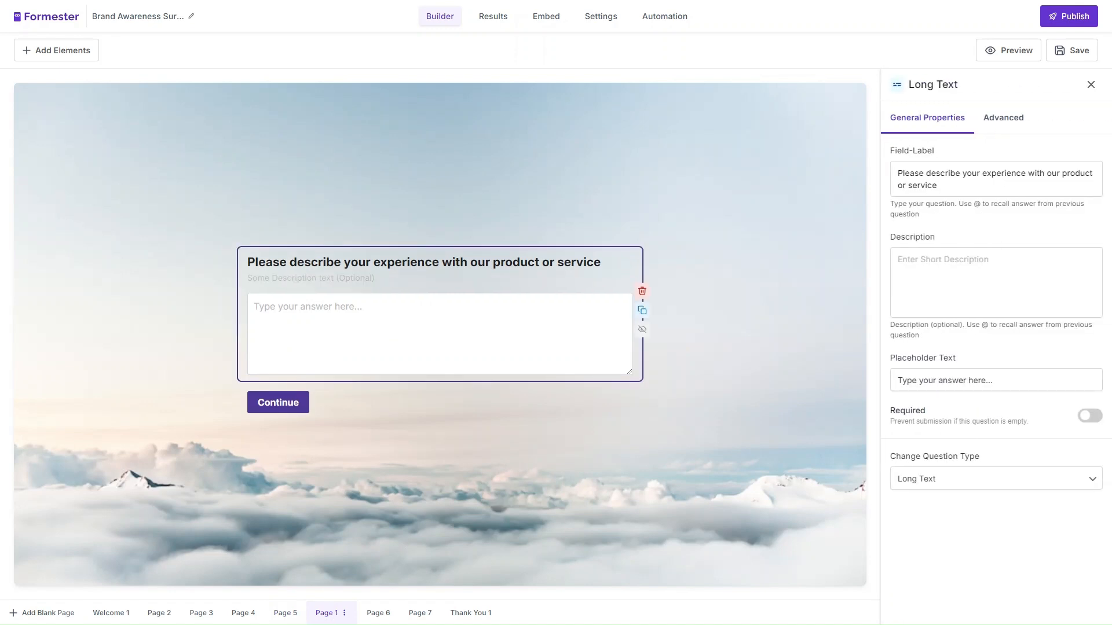
pyautogui.click(905, 313)
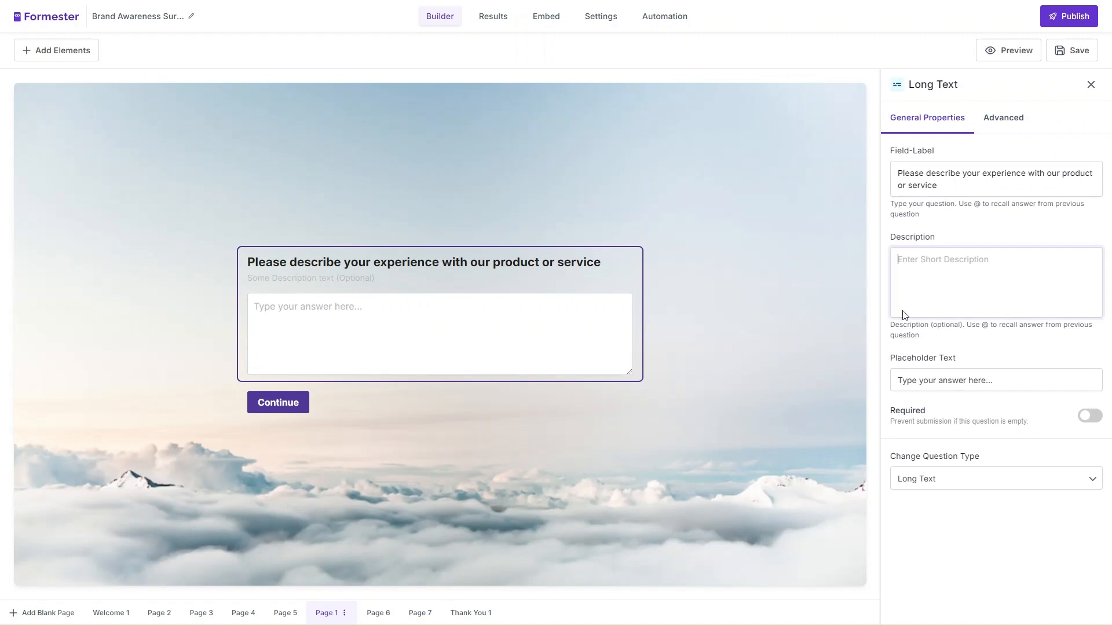
pyautogui.click(379, 614)
pyautogui.click(409, 614)
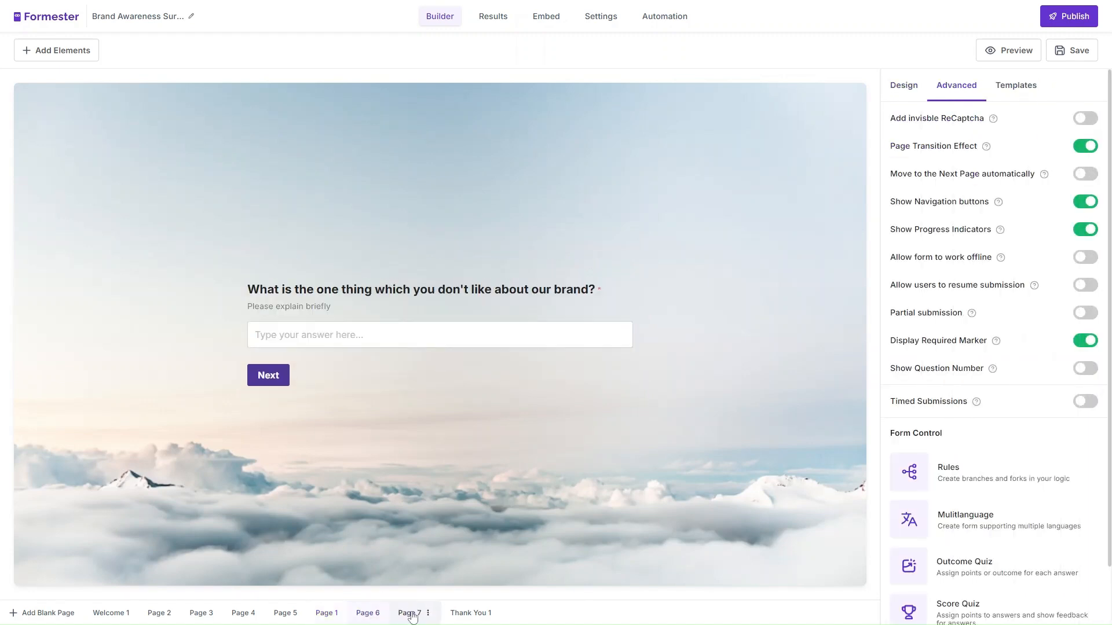
pyautogui.click(460, 614)
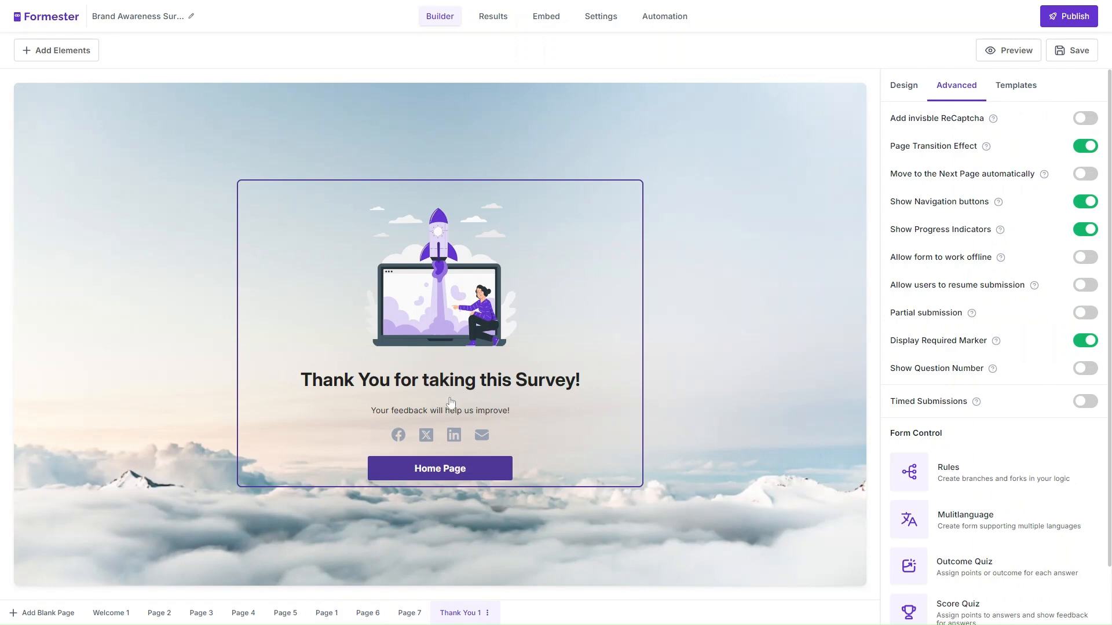
pyautogui.scroll(-2, 1034, 495)
pyautogui.scroll(2, 1034, 492)
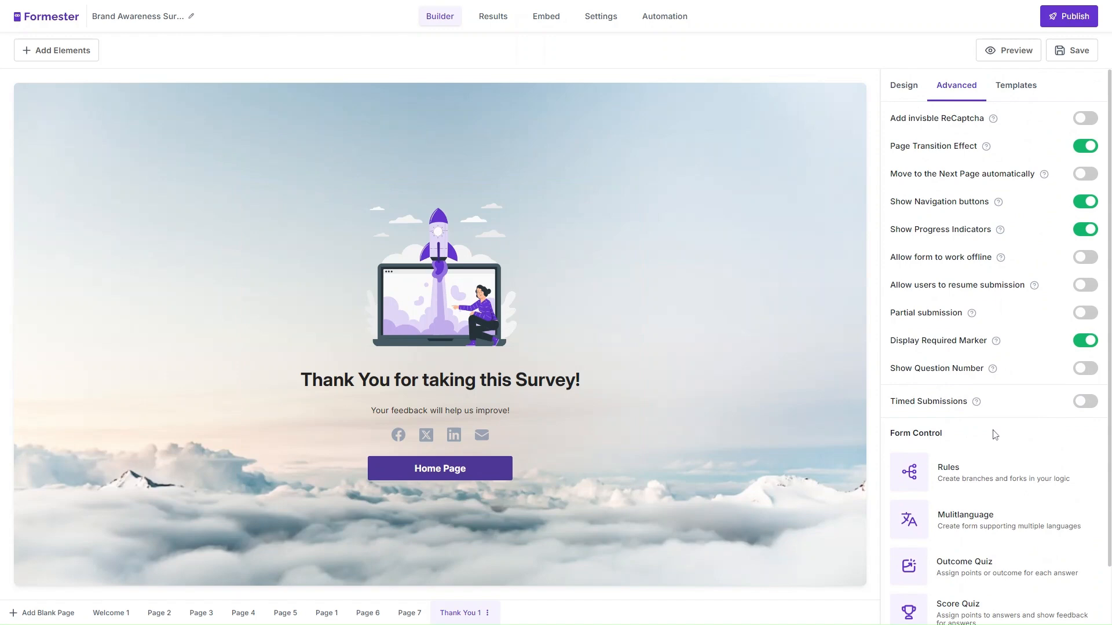
# - Look at the form's custom scripts editor and return to the survey's advanced settings
pyautogui.scroll(-2, 994, 435)
pyautogui.click(968, 591)
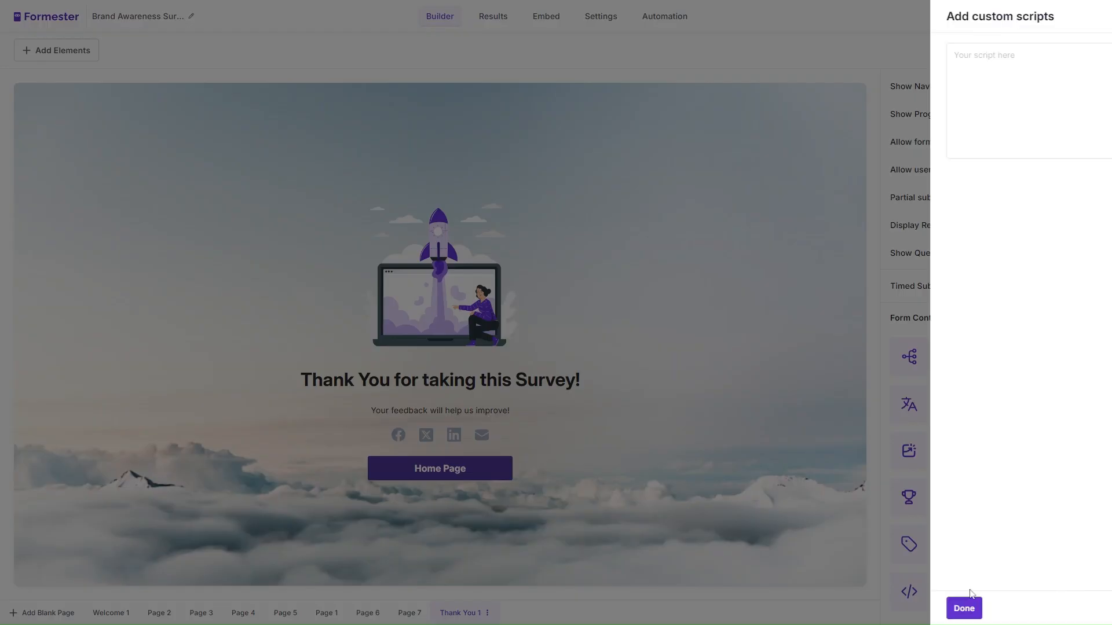
pyautogui.click(1087, 16)
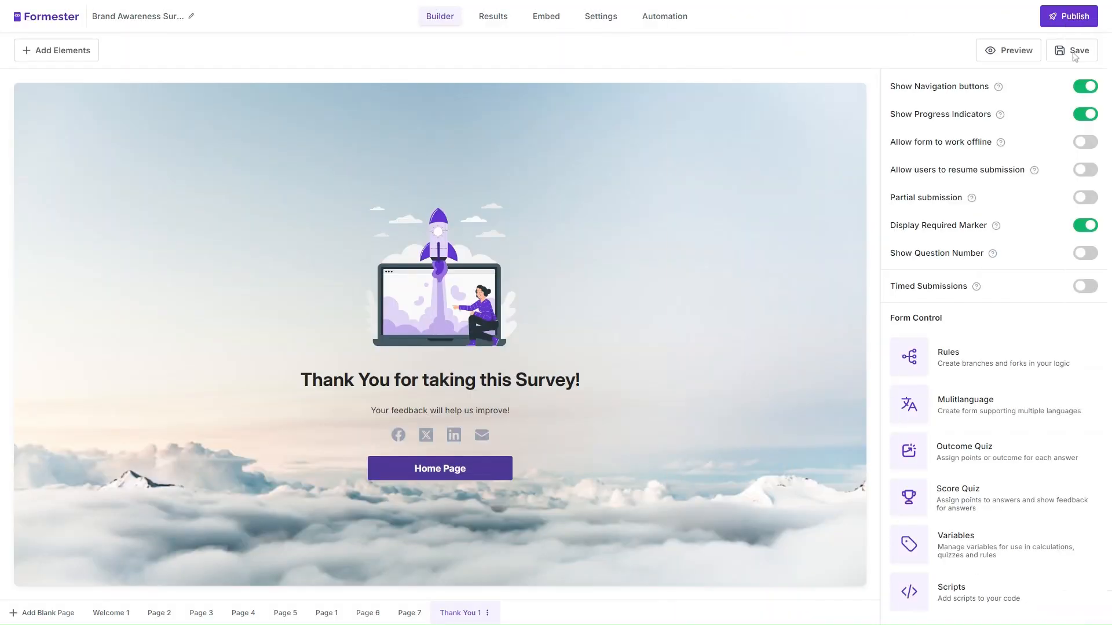
pyautogui.scroll(2, 976, 401)
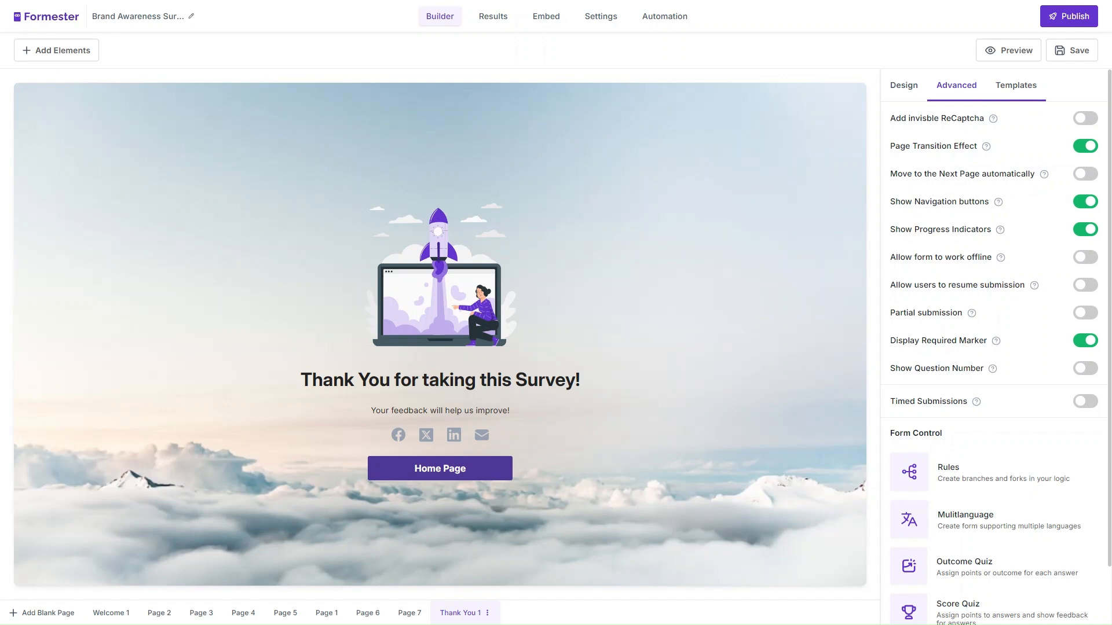
# - Save and publish the Brand Awareness Survey, and start filling in the live form
pyautogui.click(1082, 59)
pyautogui.click(1078, 18)
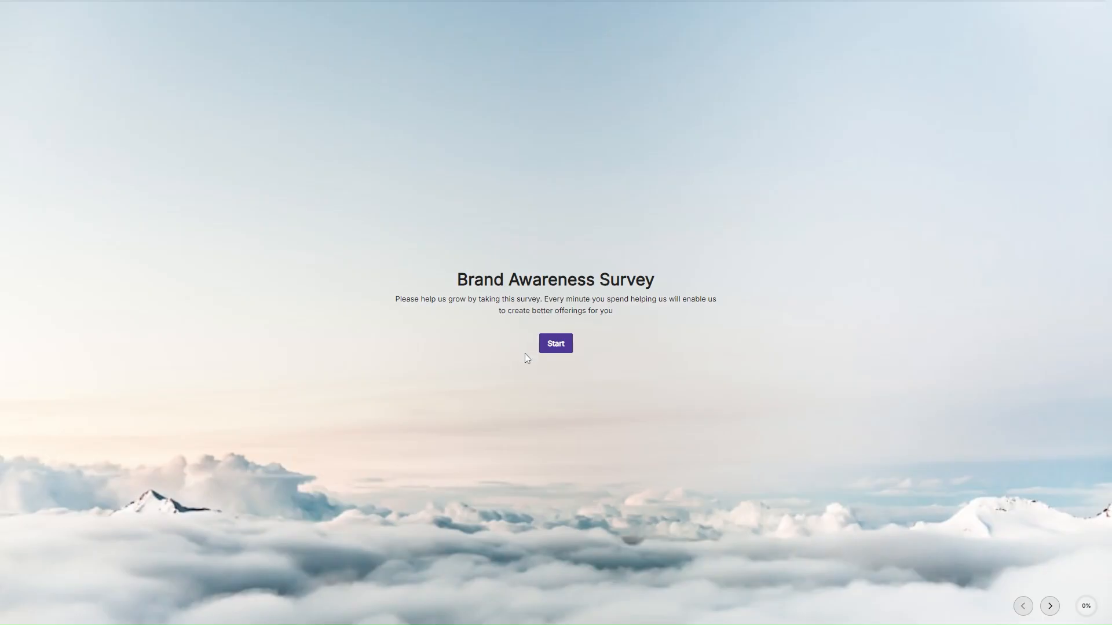
pyautogui.click(561, 346)
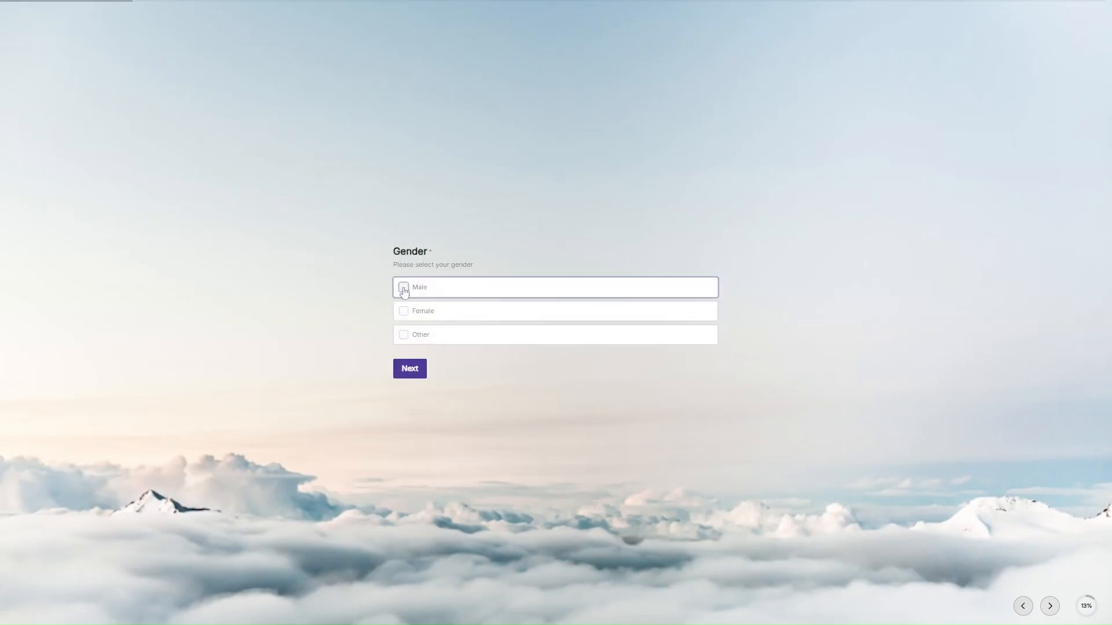
# - Answer Male for Gender, choose an age group, and continue to the question about first hearing of the brand
pyautogui.click(404, 288)
pyautogui.click(408, 370)
pyautogui.click(453, 315)
pyautogui.click(450, 338)
pyautogui.click(398, 352)
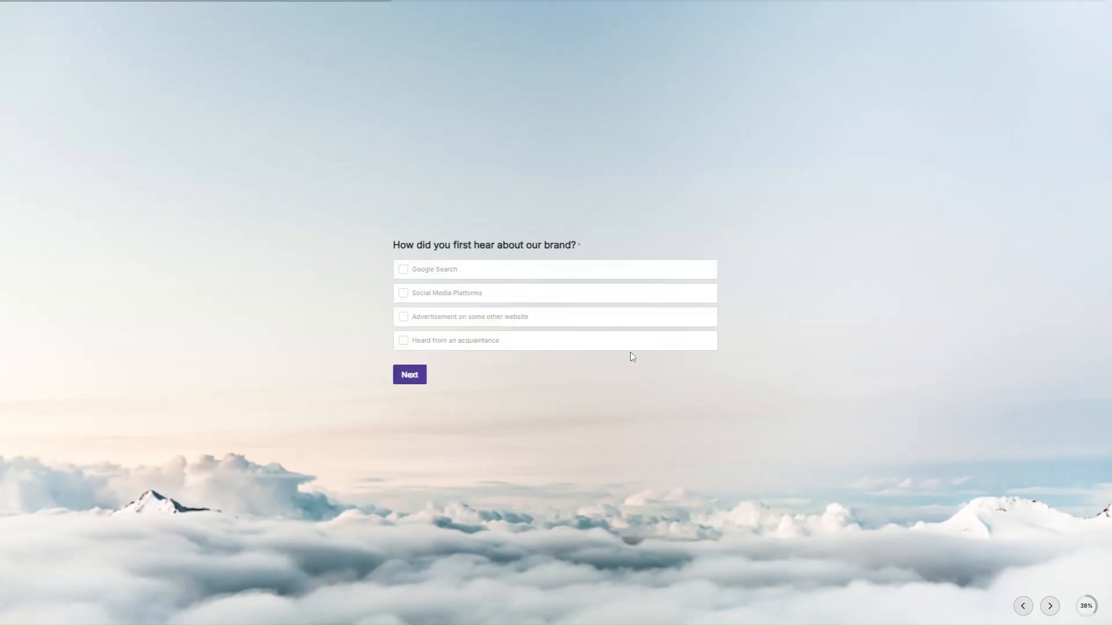
# - Choose Google Search and Social Media Platforms for how the brand was first heard about, and continue
pyautogui.click(463, 277)
pyautogui.click(458, 295)
pyautogui.click(421, 371)
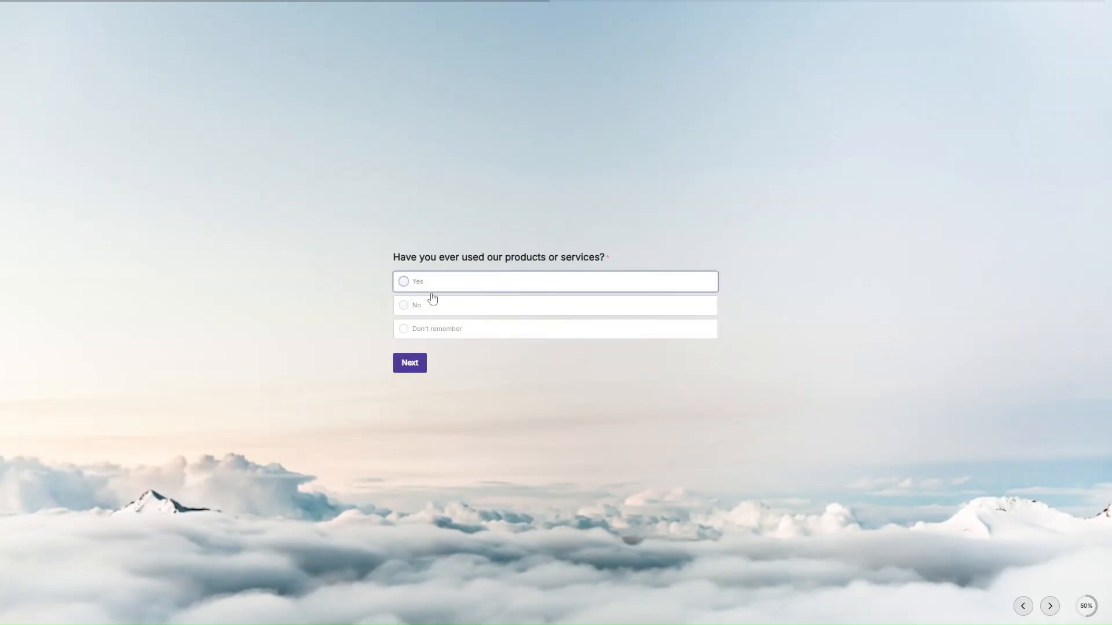
# - Answer Yes to having used the products or services, continue to the experience question, and check the progress indicator
pyautogui.click(433, 287)
pyautogui.click(411, 366)
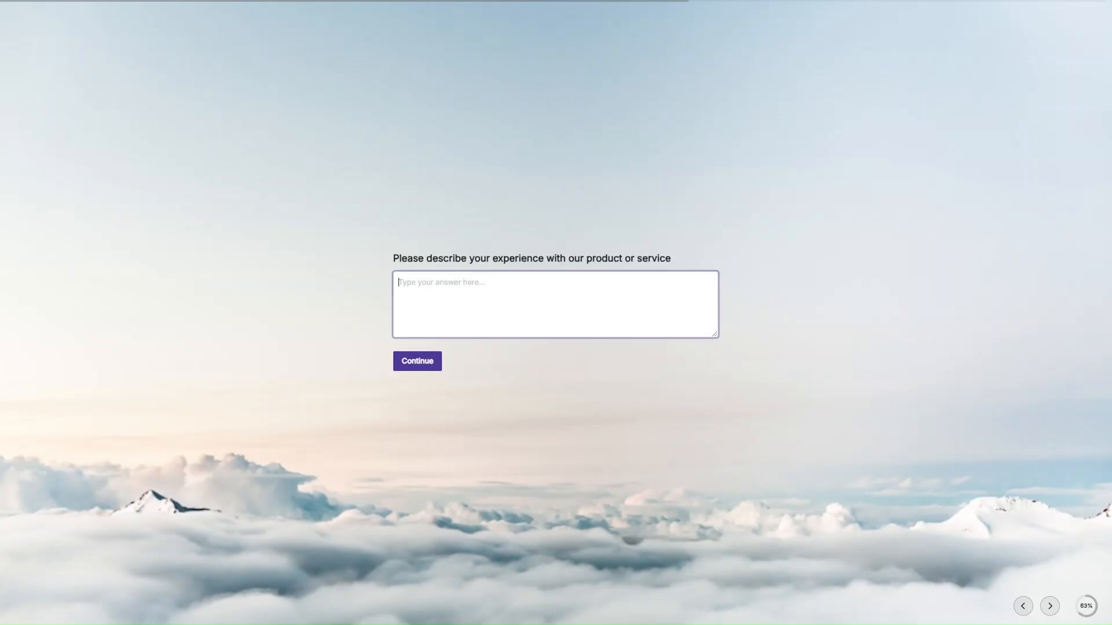
pyautogui.doubleClick(1082, 606)
pyautogui.click(1103, 610)
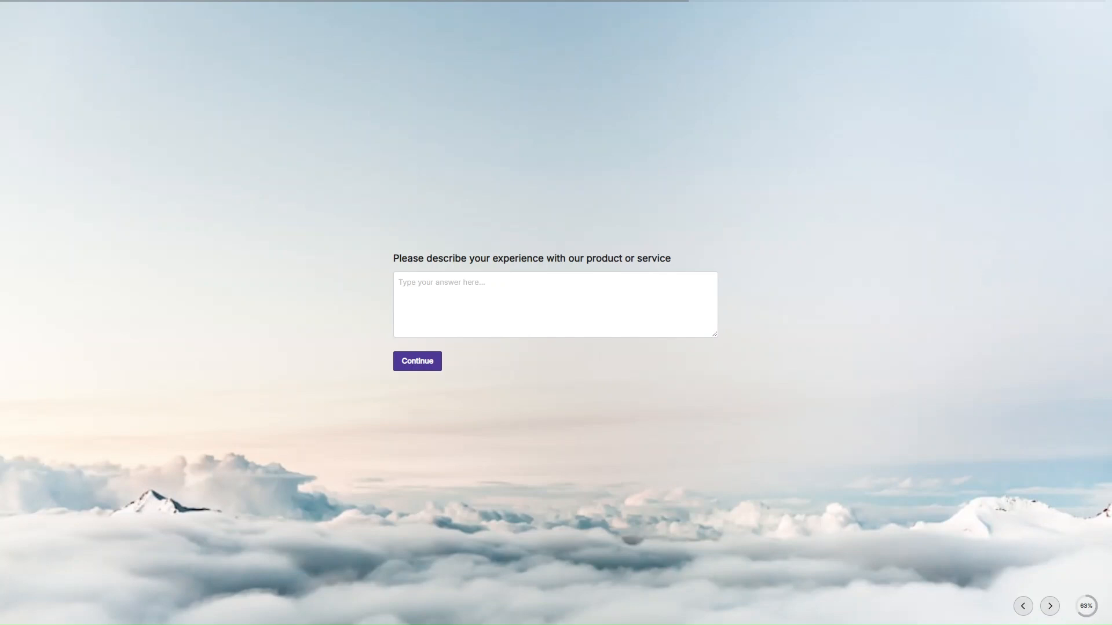
# - Return to the previous question, answer No to having used the products or services, and continue
pyautogui.click(1022, 605)
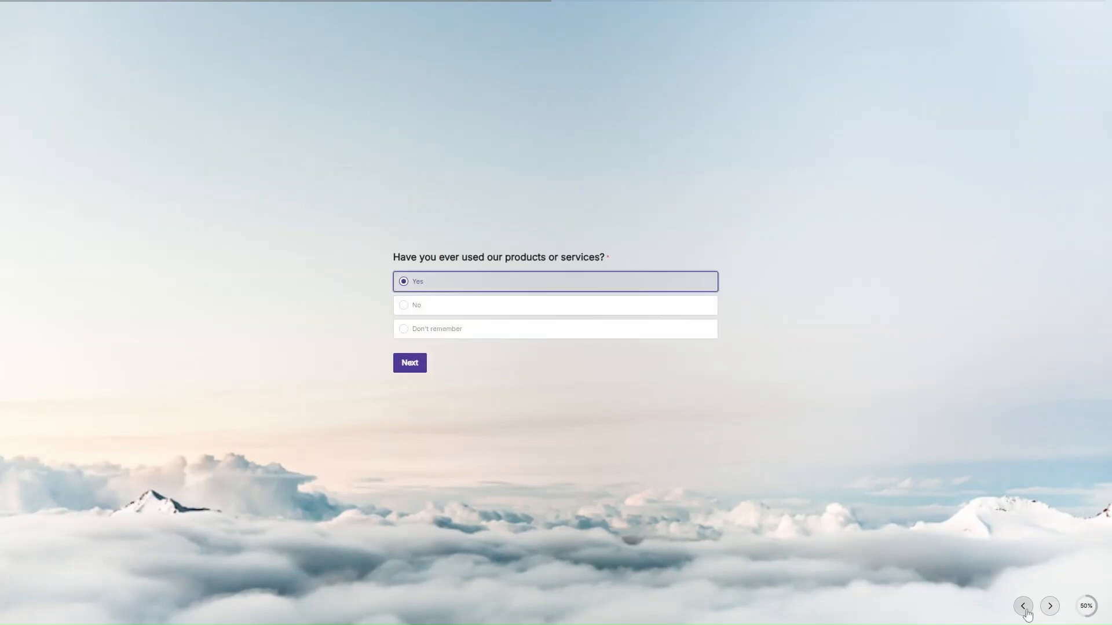
pyautogui.click(448, 311)
pyautogui.click(412, 365)
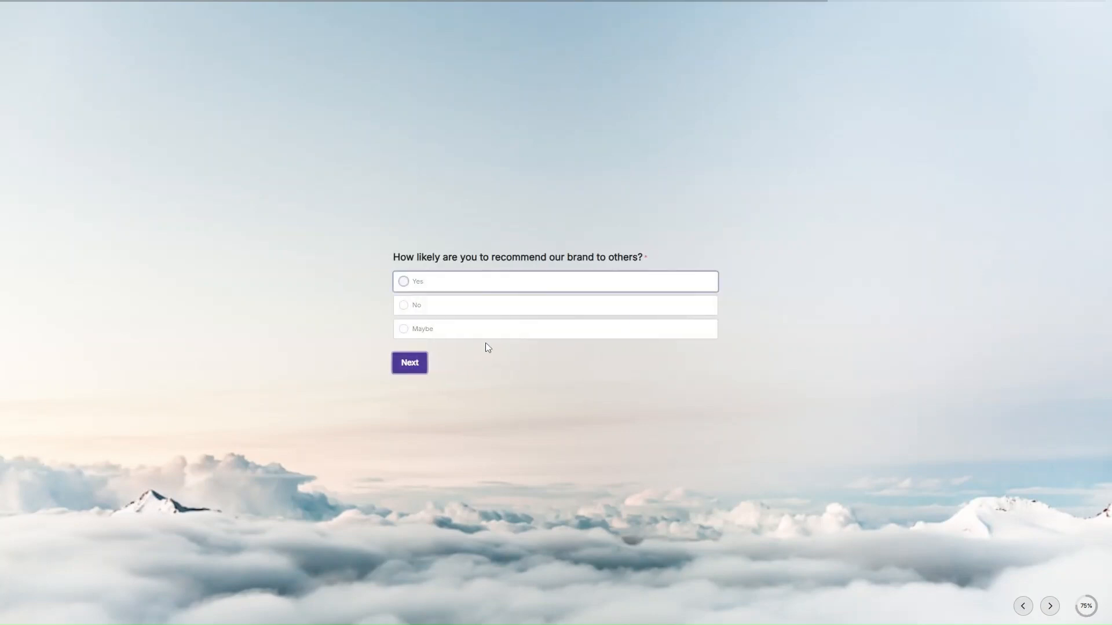
# - Answer Yes to recommending the brand, and submit the survey with "Hij" as the one thing disliked about the brand
pyautogui.moveTo(718, 256); pyautogui.dragTo(383, 252)
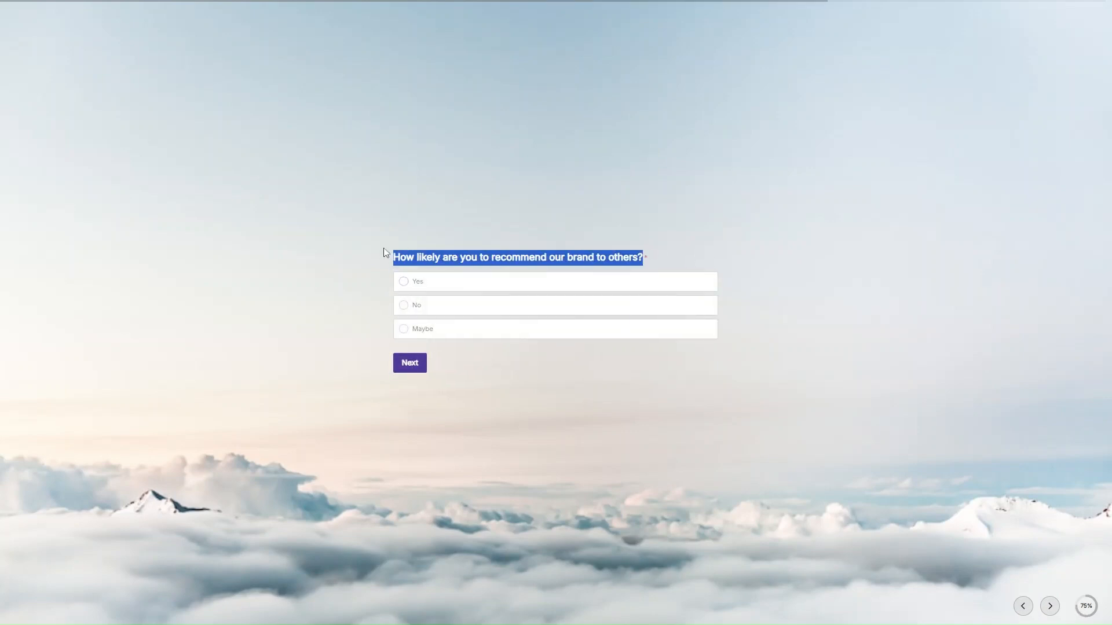
pyautogui.click(442, 286)
pyautogui.click(421, 363)
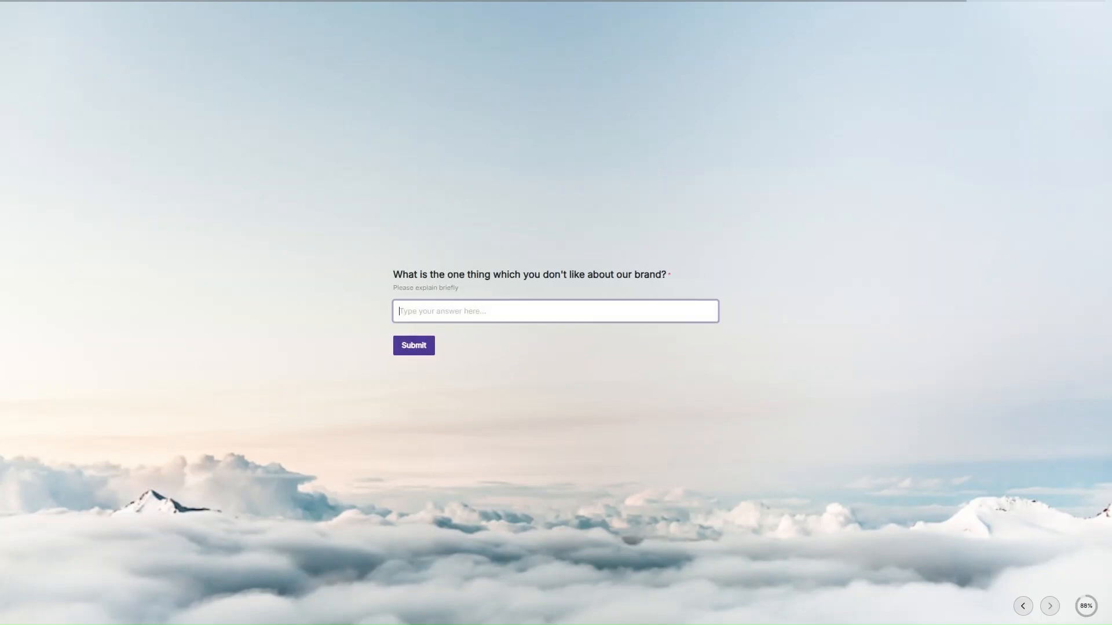
pyautogui.write('Hij')
pyautogui.click(432, 342)
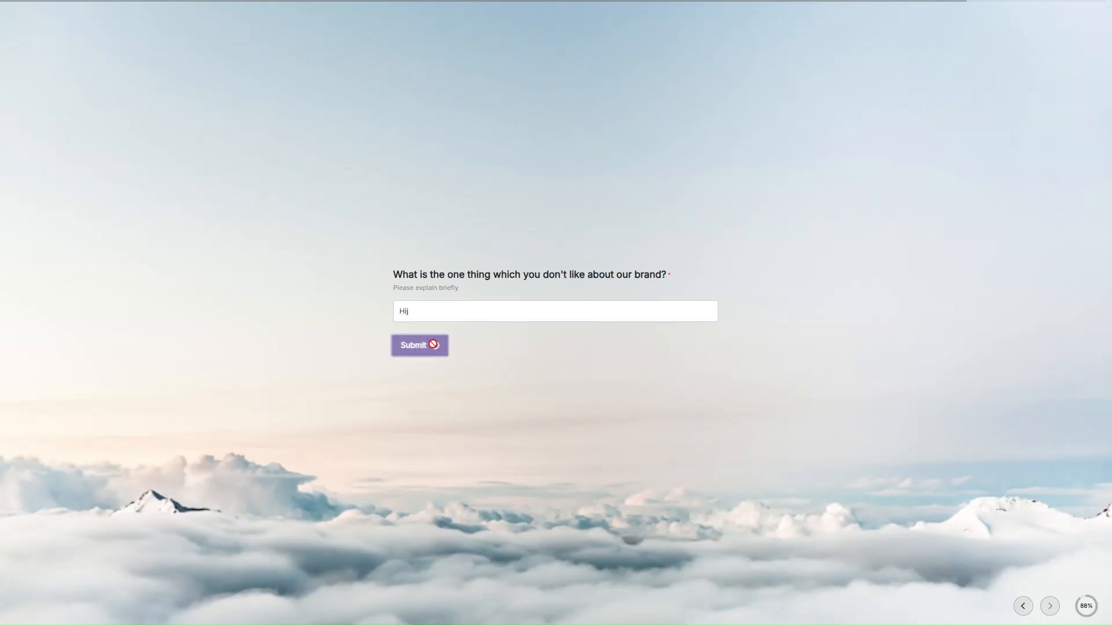